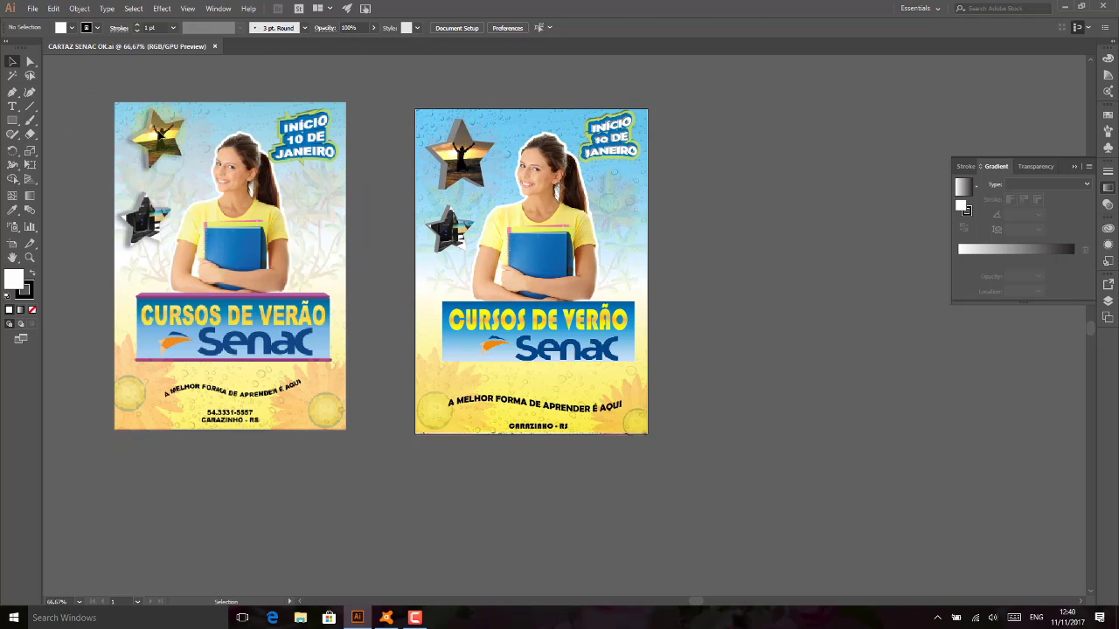
Delete the leftover placed PNG on the left, then expand Layer 1, its Clip Group and inner group in Layers.
left_click(256, 197)
key("Delete")
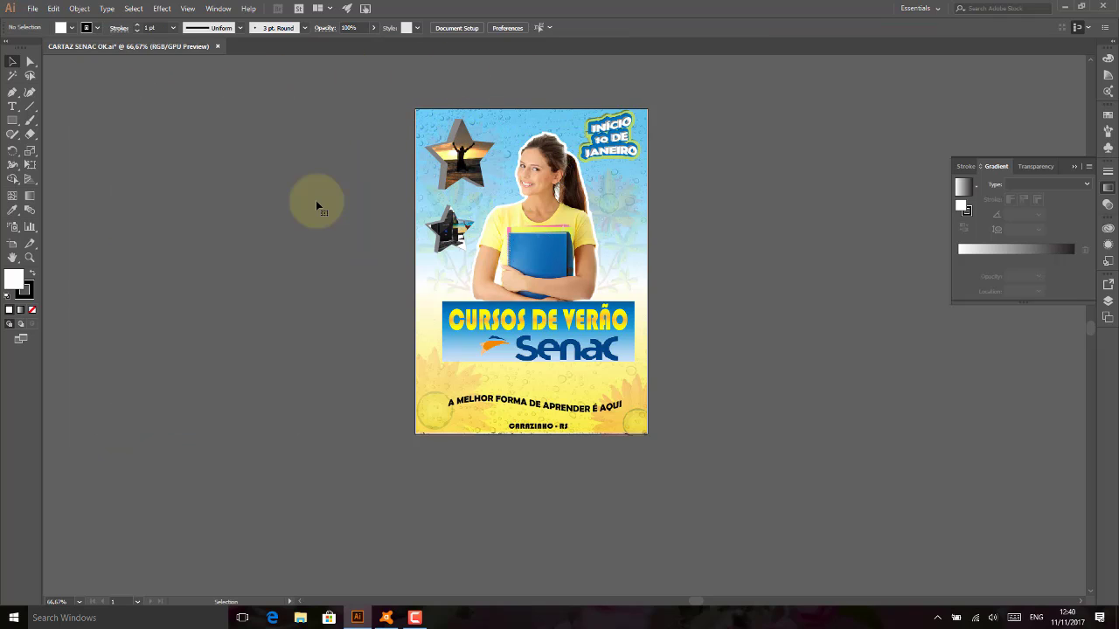
left_click(609, 361)
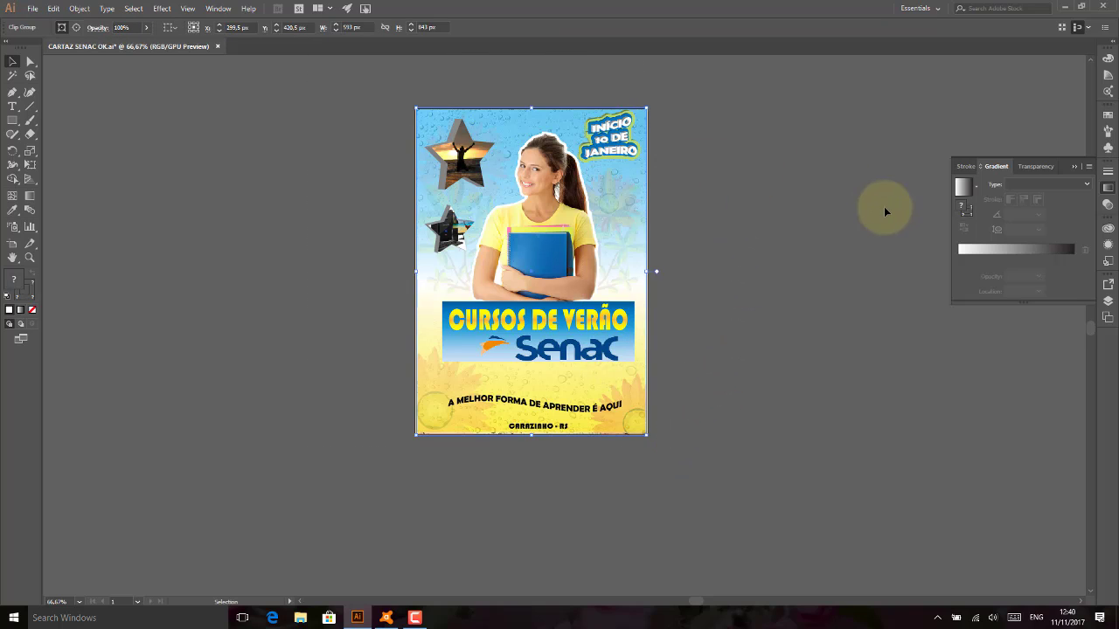
key("F7")
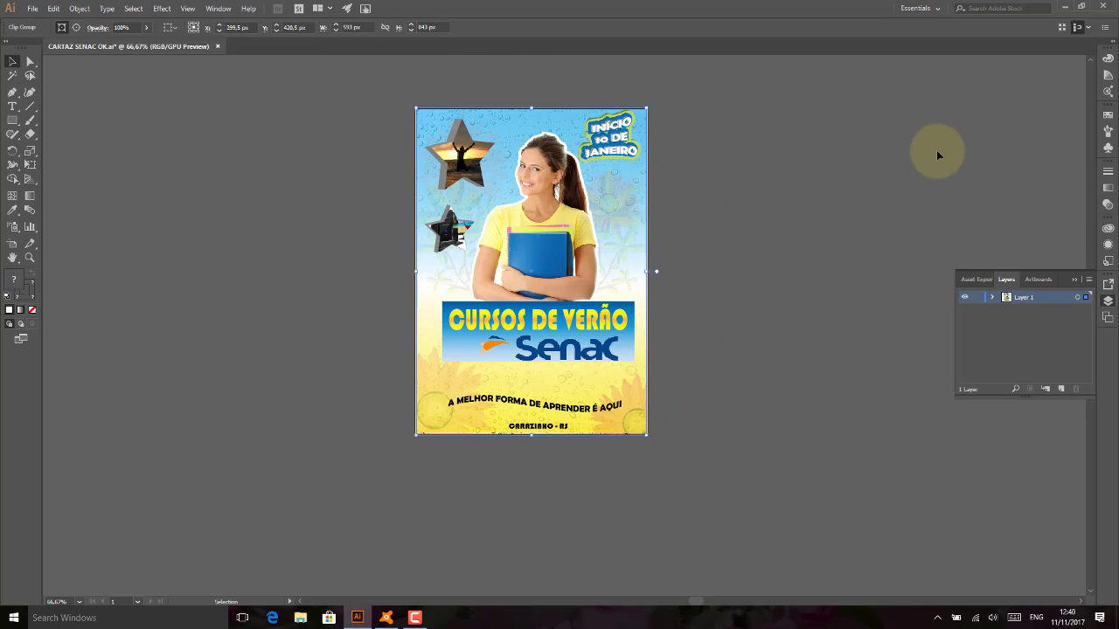
left_click(992, 298)
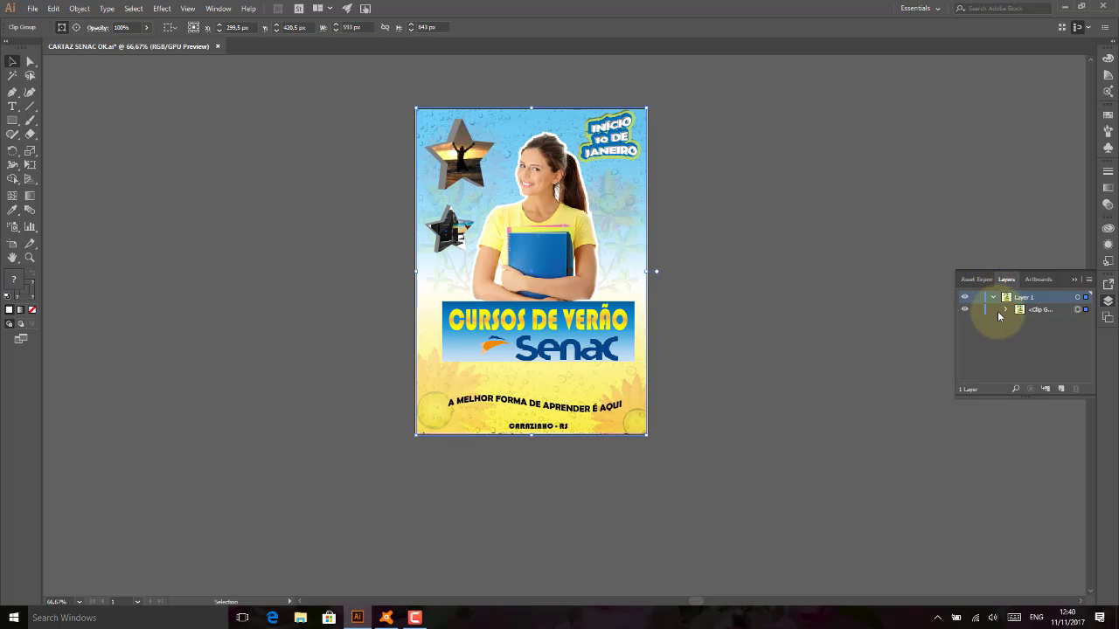
left_click(1006, 309)
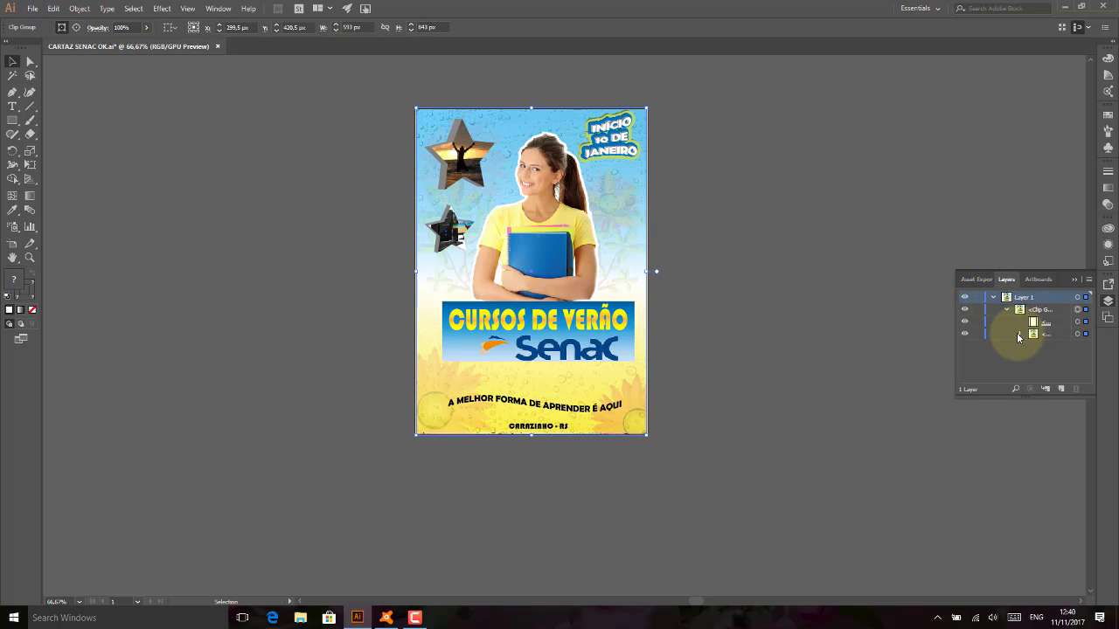
left_click(1019, 334)
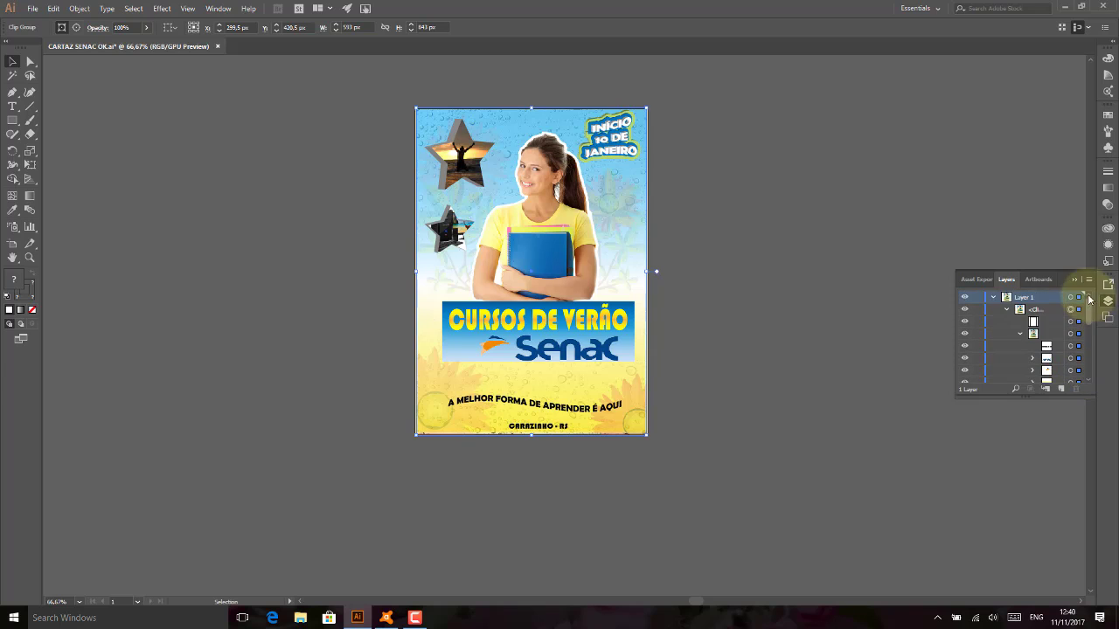
left_click(33, 8)
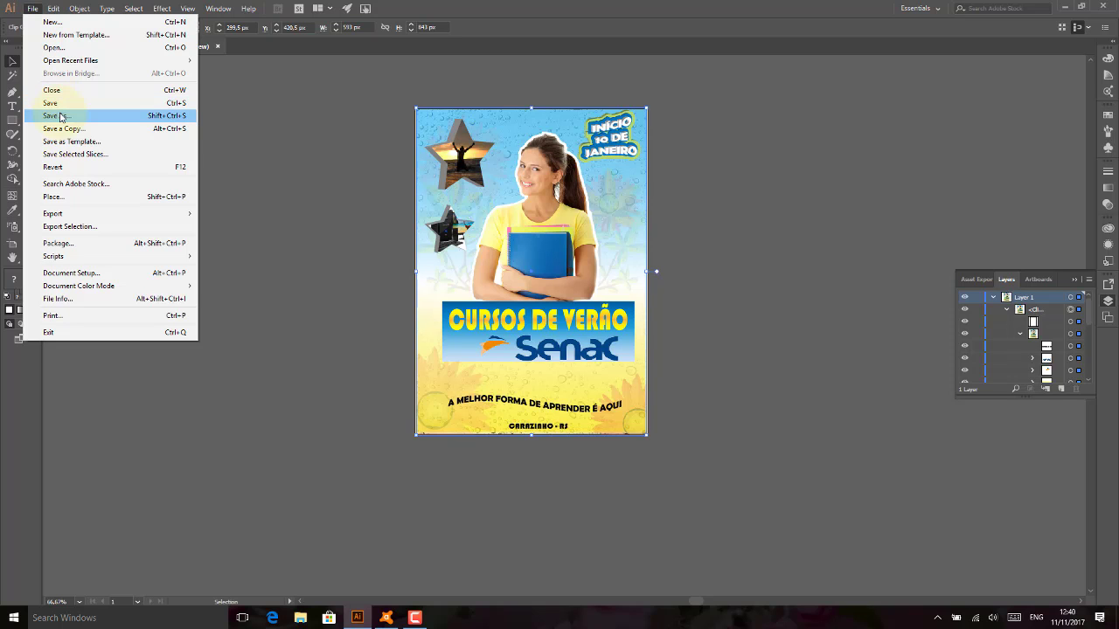
left_click(59, 116)
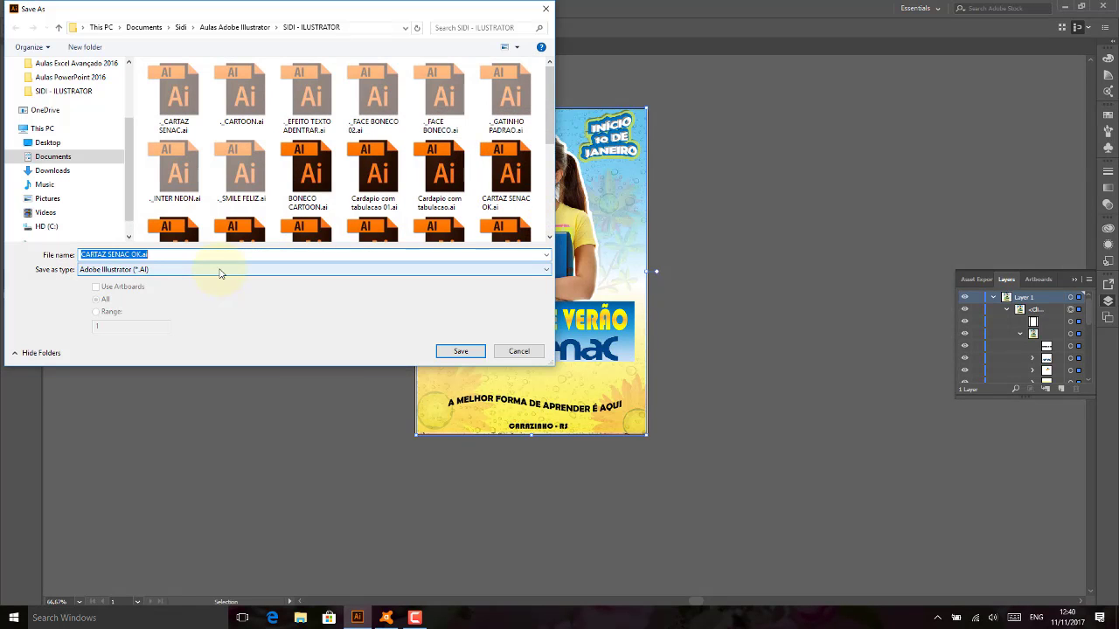
left_click(221, 271)
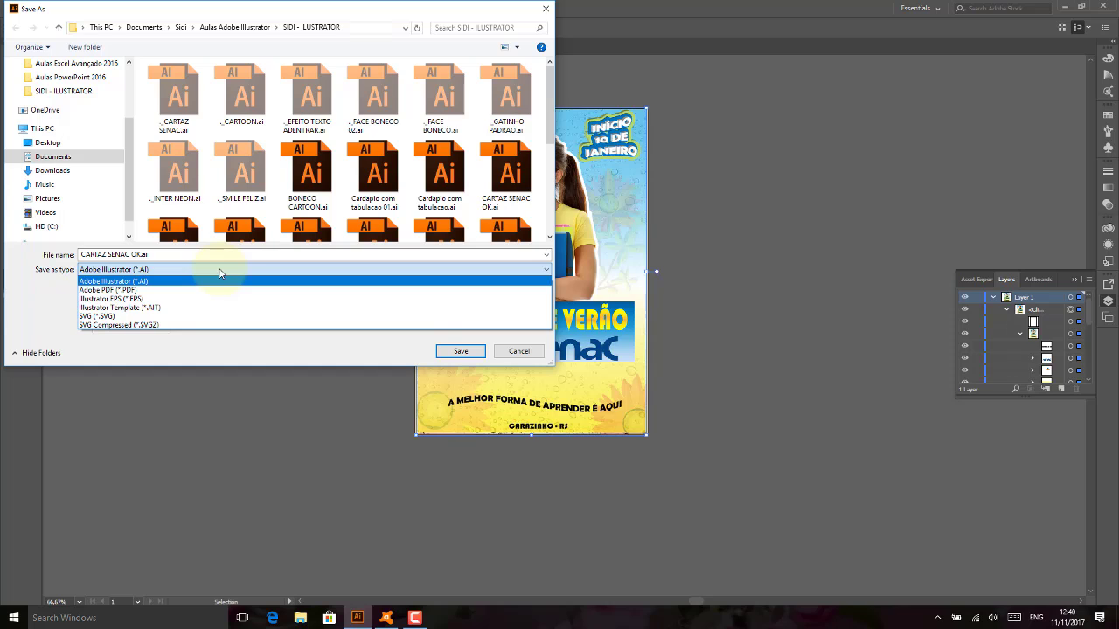
left_click(221, 271)
left_click(220, 271)
left_click(220, 273)
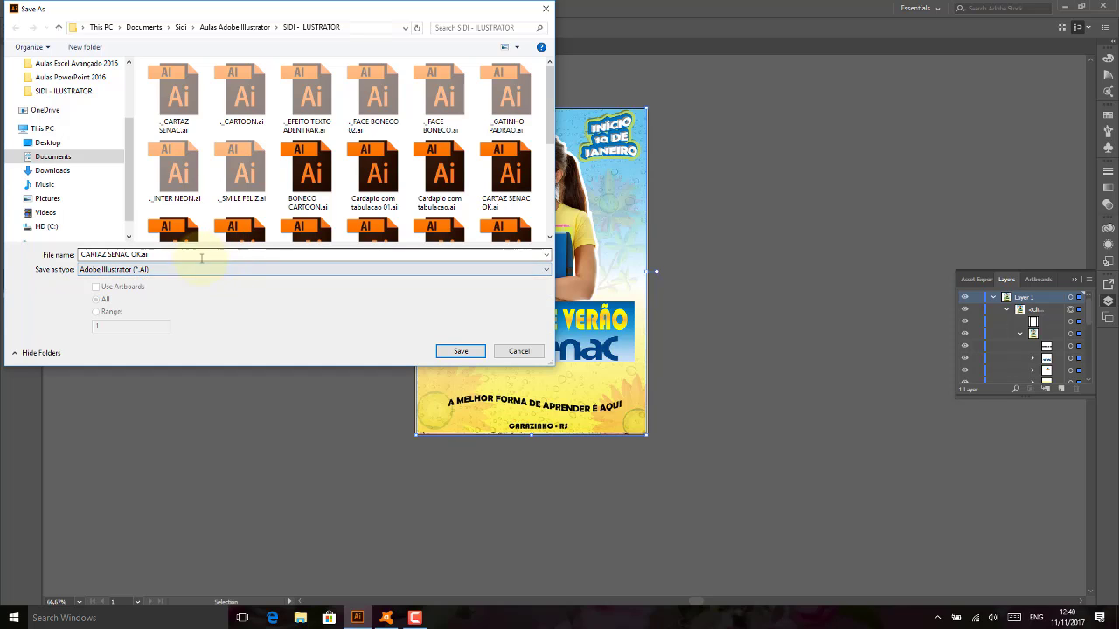
left_click(191, 272)
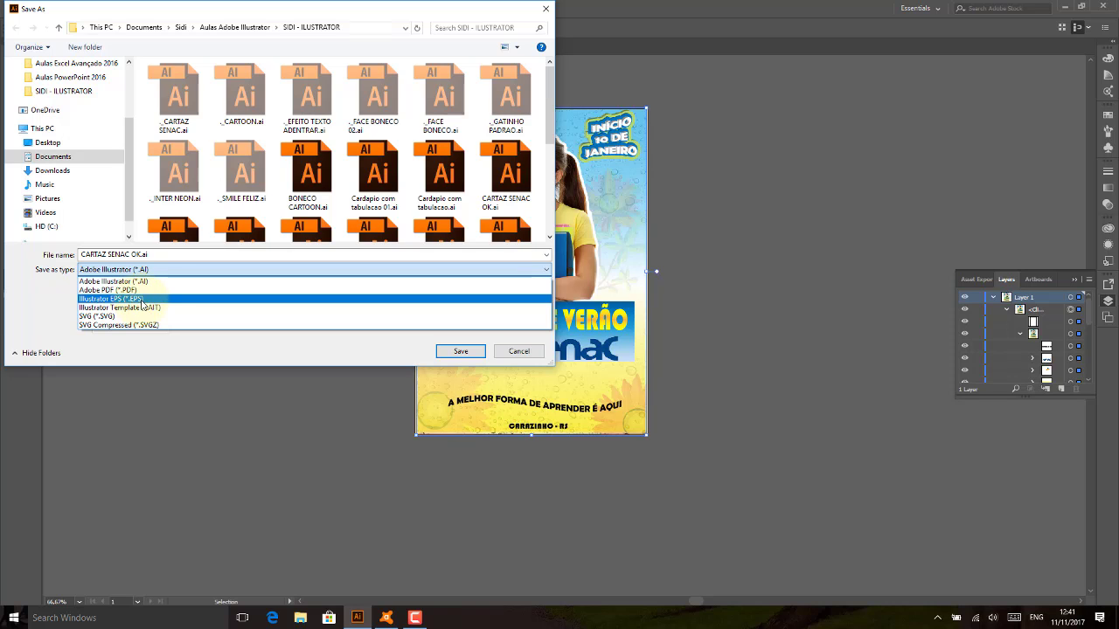
left_click(130, 170)
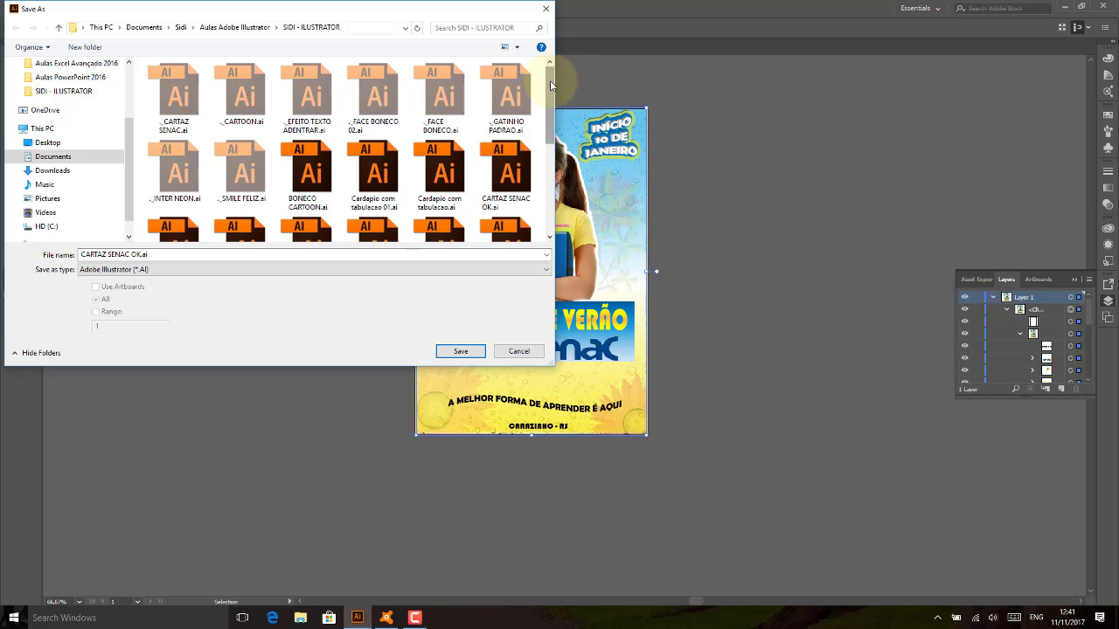
left_click_drag(550, 80, 539, 171)
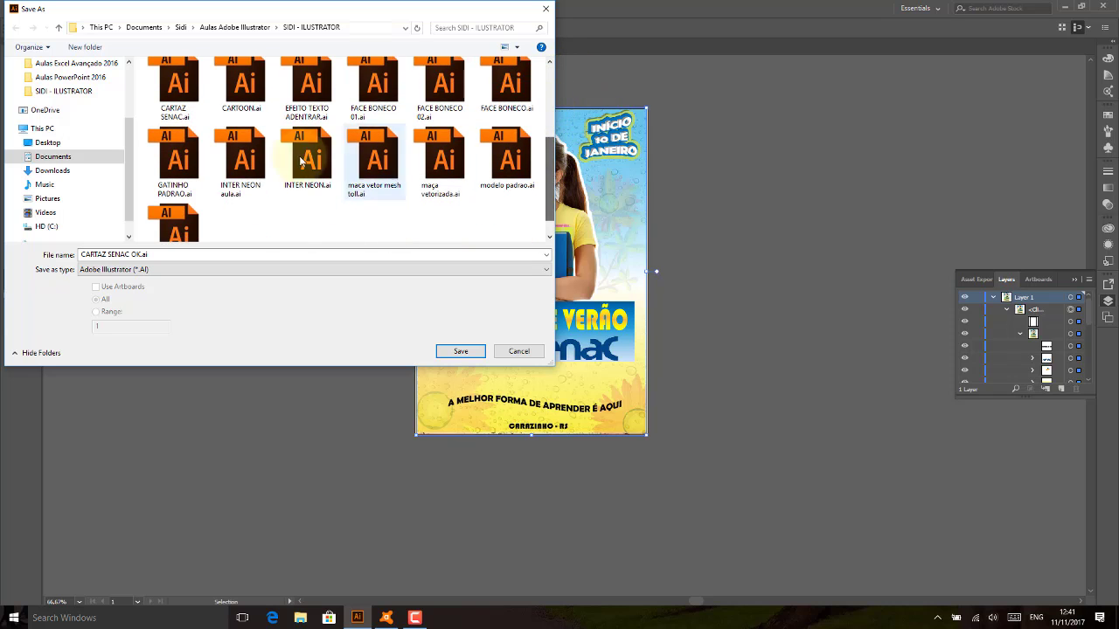
left_click(154, 255)
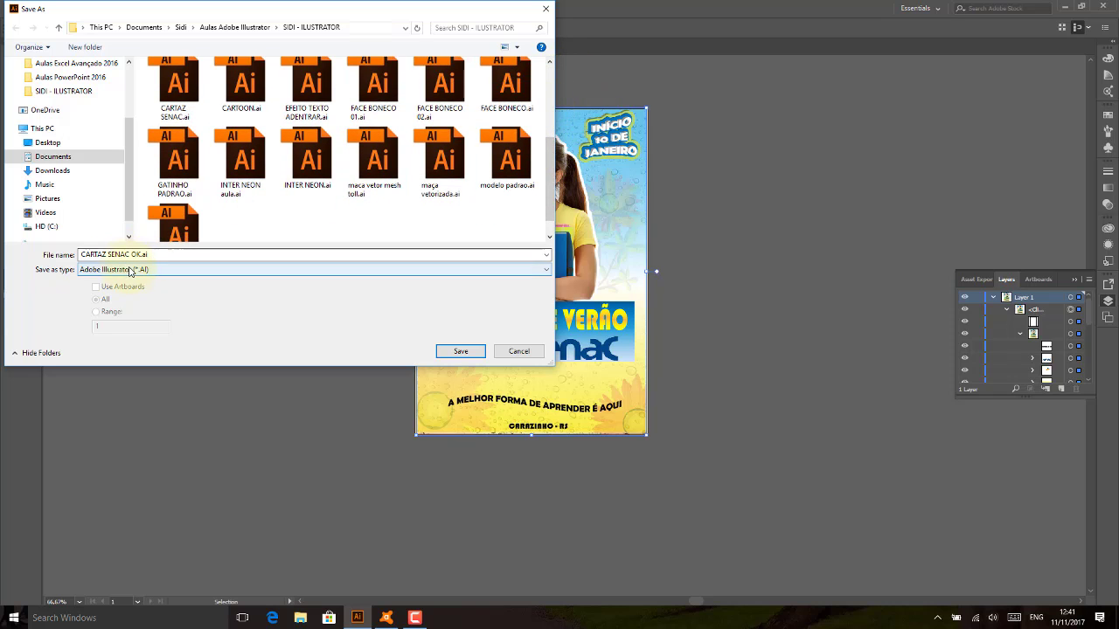
left_click(149, 269)
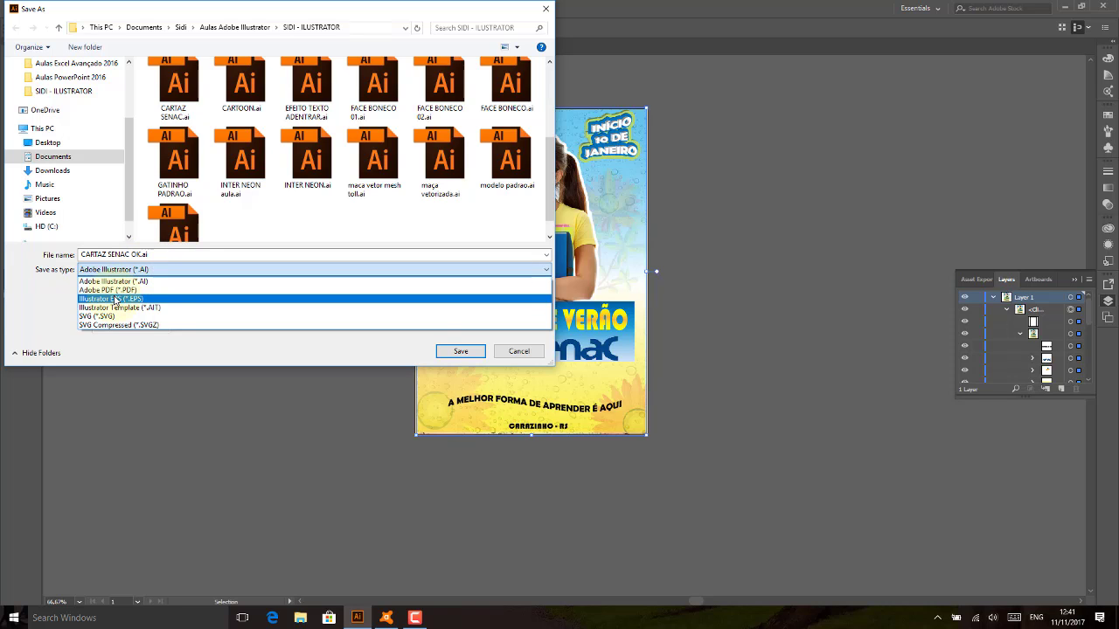
left_click(539, 353)
left_click(535, 354)
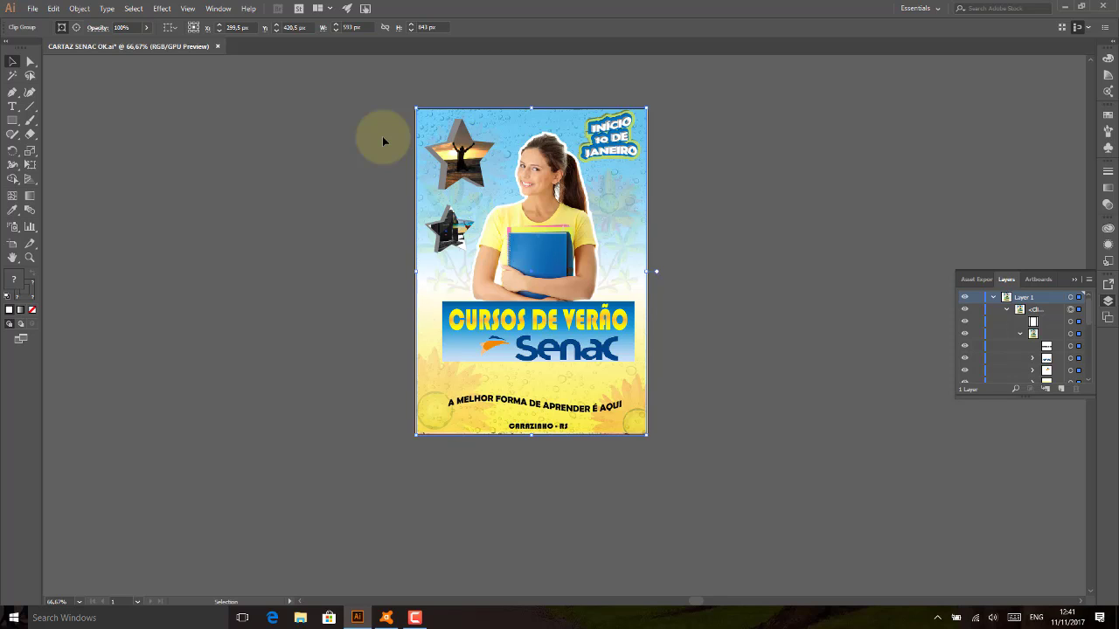
Collapse the poster's Clip Group so the Layers panel shows only Layer 1 and its Clip Group.
left_click(1007, 311)
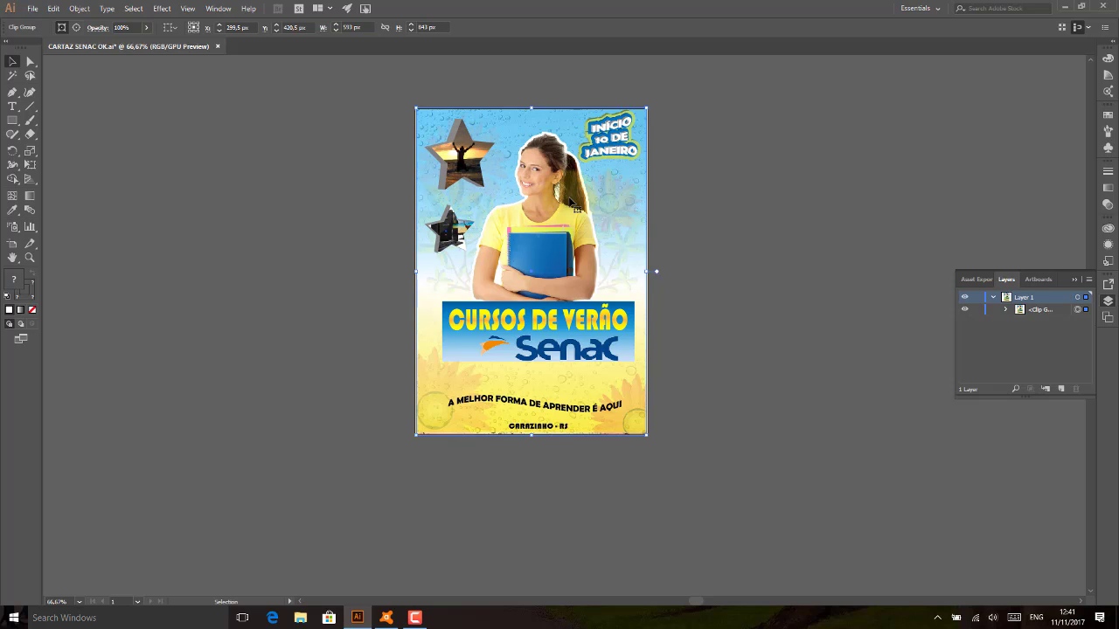
left_click(383, 211)
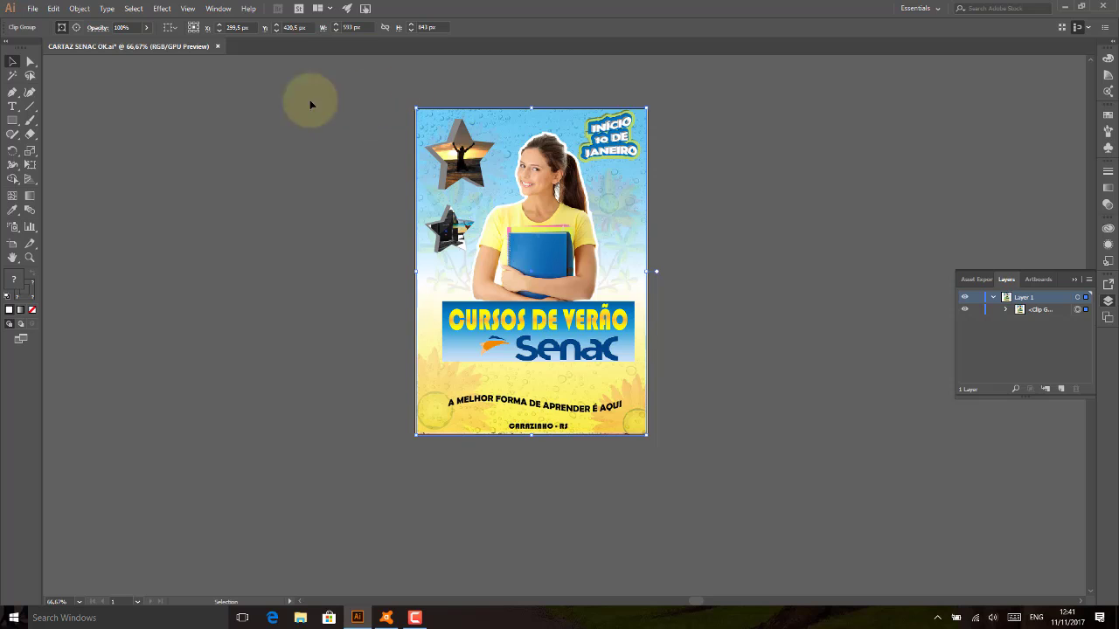
Save the poster and open File > Package with Copy Links, Copy Fonts and Create Report kept on.
left_click(33, 8)
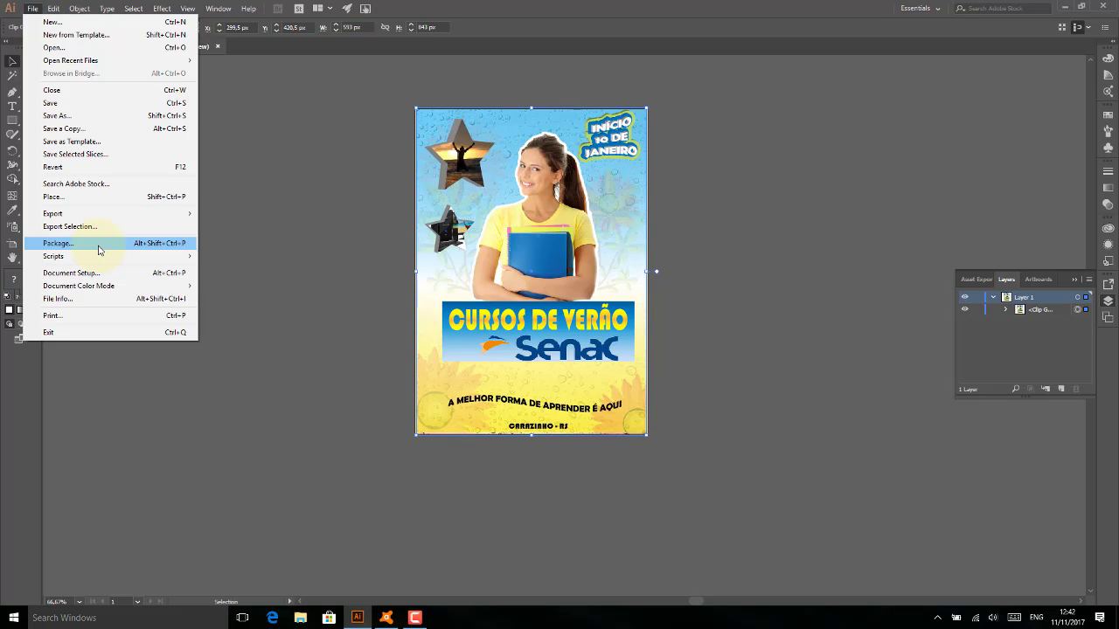
left_click(99, 246)
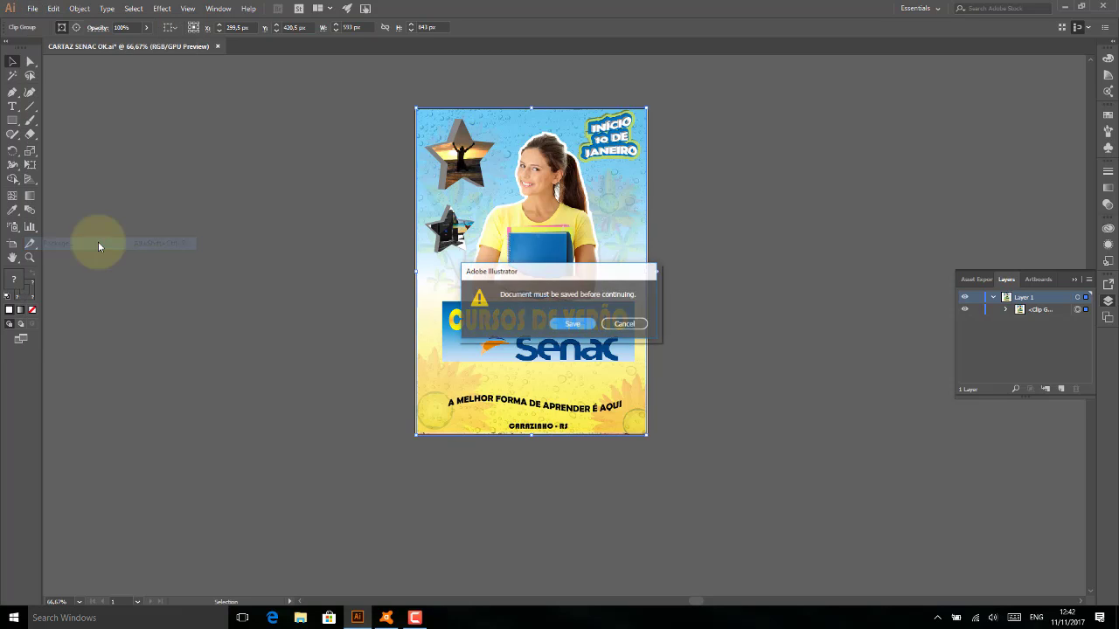
left_click(573, 325)
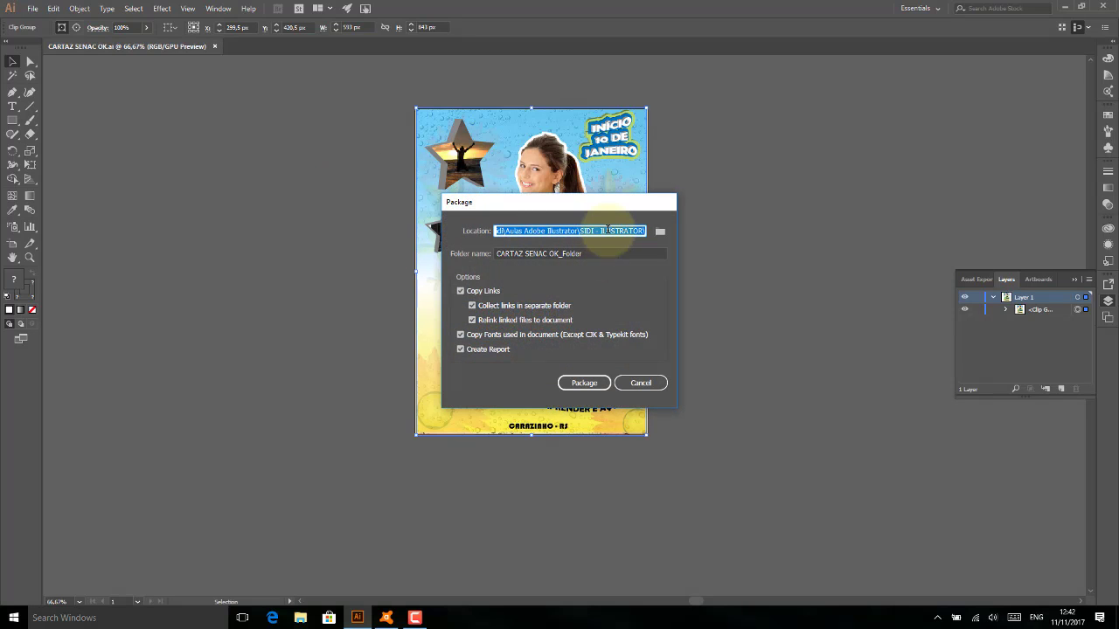
mouse_move(598, 206)
left_mouse_down()
mouse_move(393, 162)
mouse_move(313, 131)
left_mouse_up()
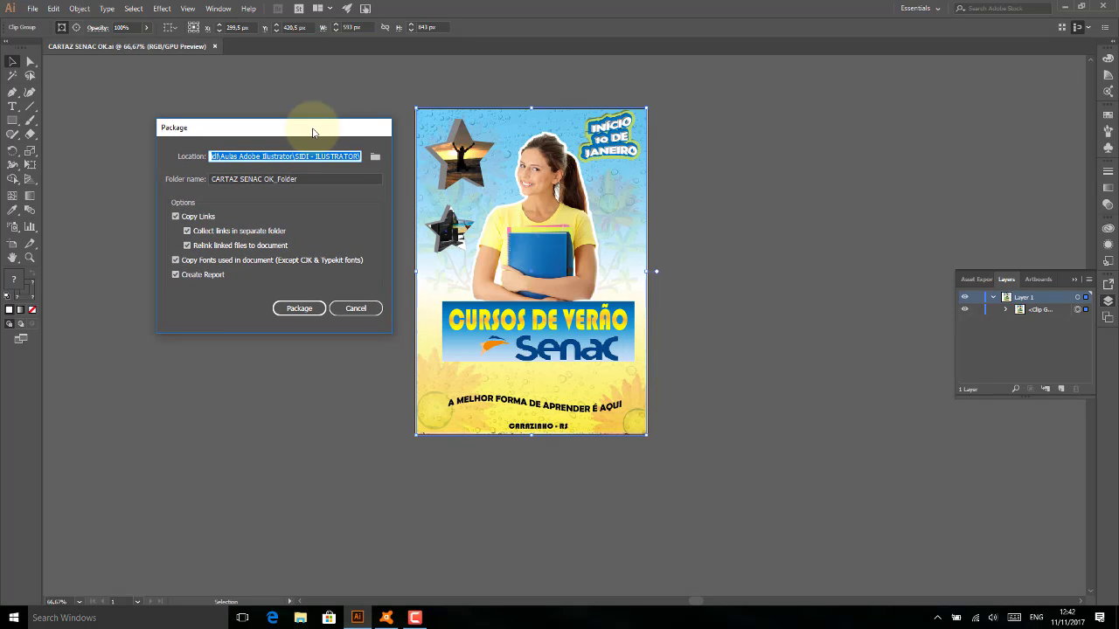
Browse the package location to Documents\Sidi\Aulas Adobe Illustrator.
left_click(373, 157)
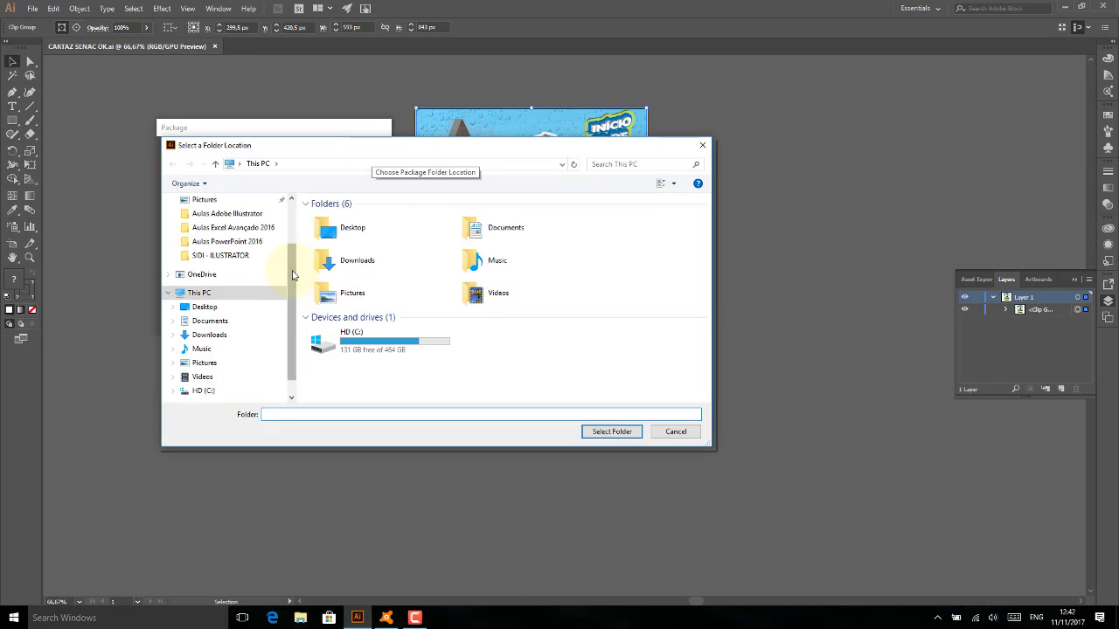
scroll(294, 266, "up", 1)
left_click(210, 200)
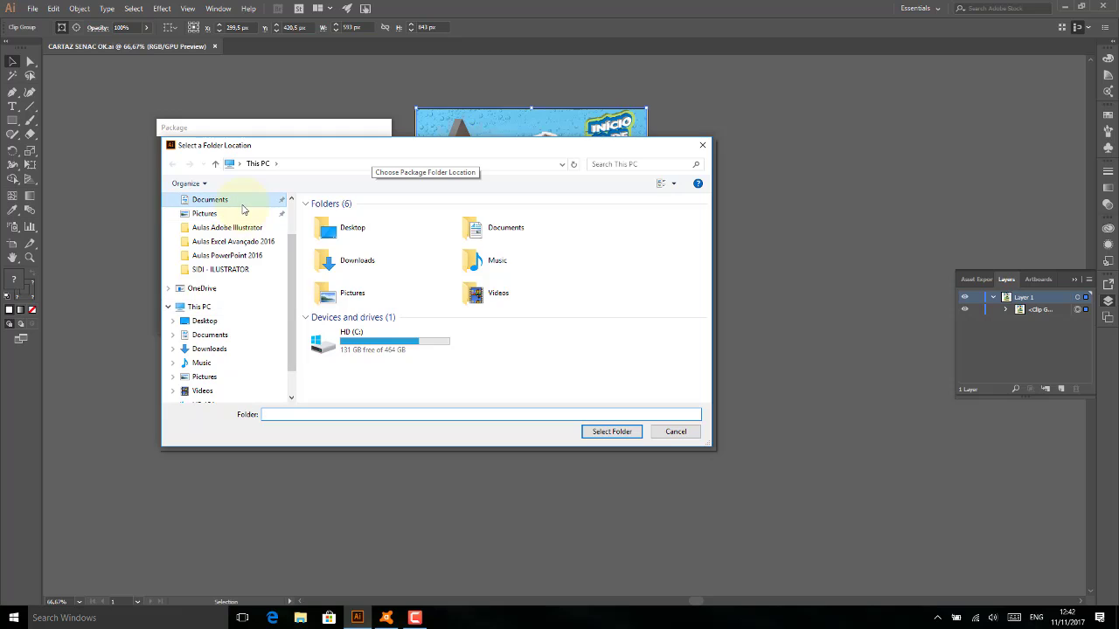
left_click_drag(707, 246, 709, 310)
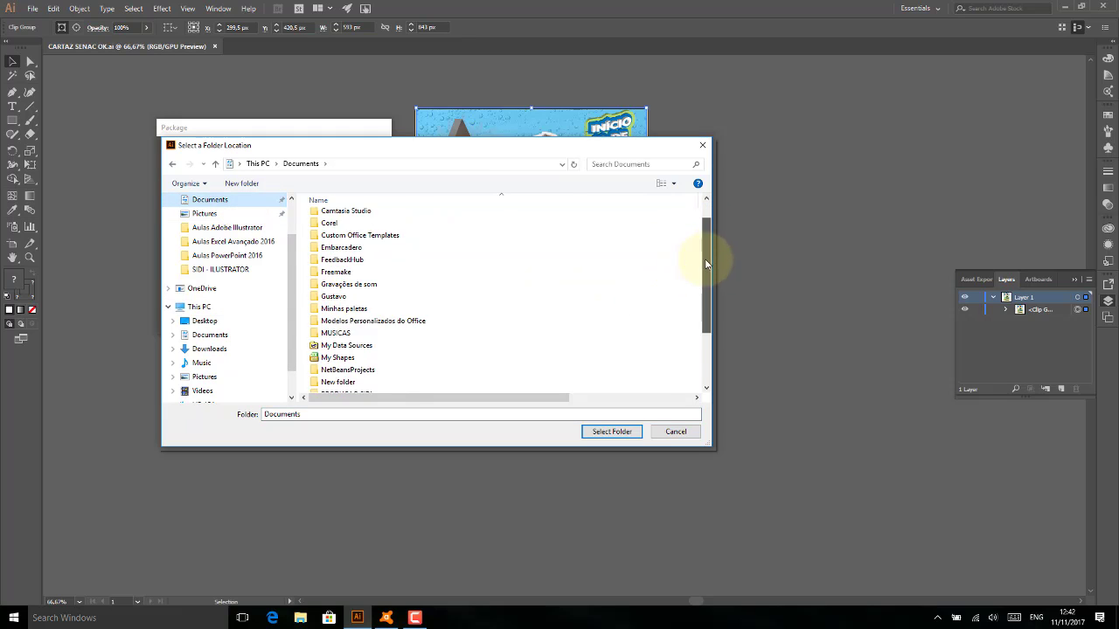
double_click(359, 325)
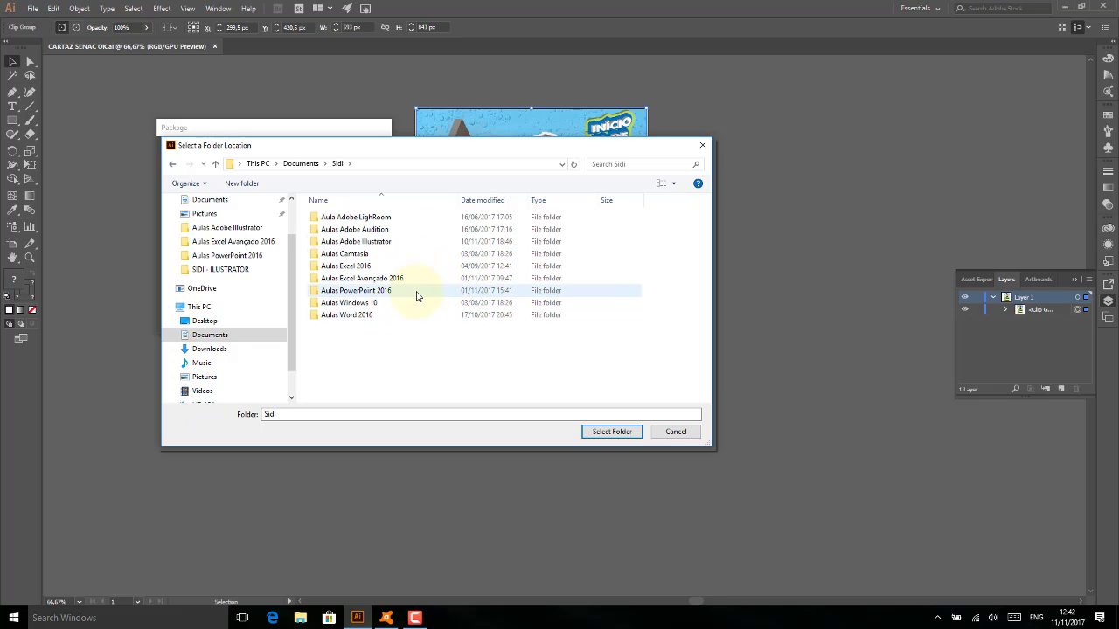
double_click(354, 241)
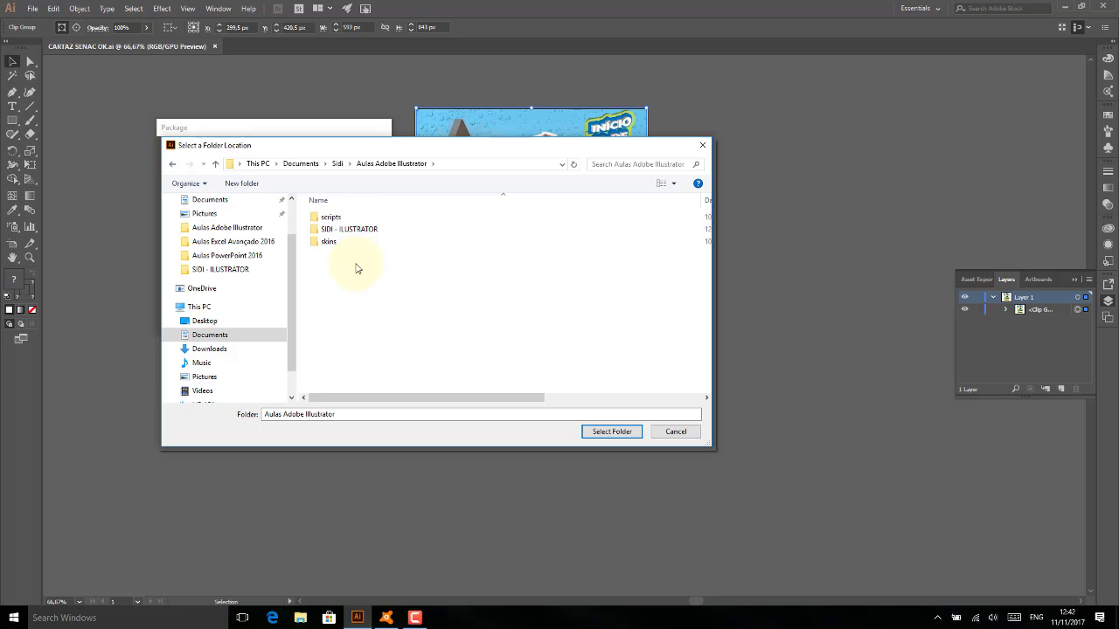
Create a folder named CARTAZ SENAC COMPLETO there and choose it as the package location.
right_click(448, 330)
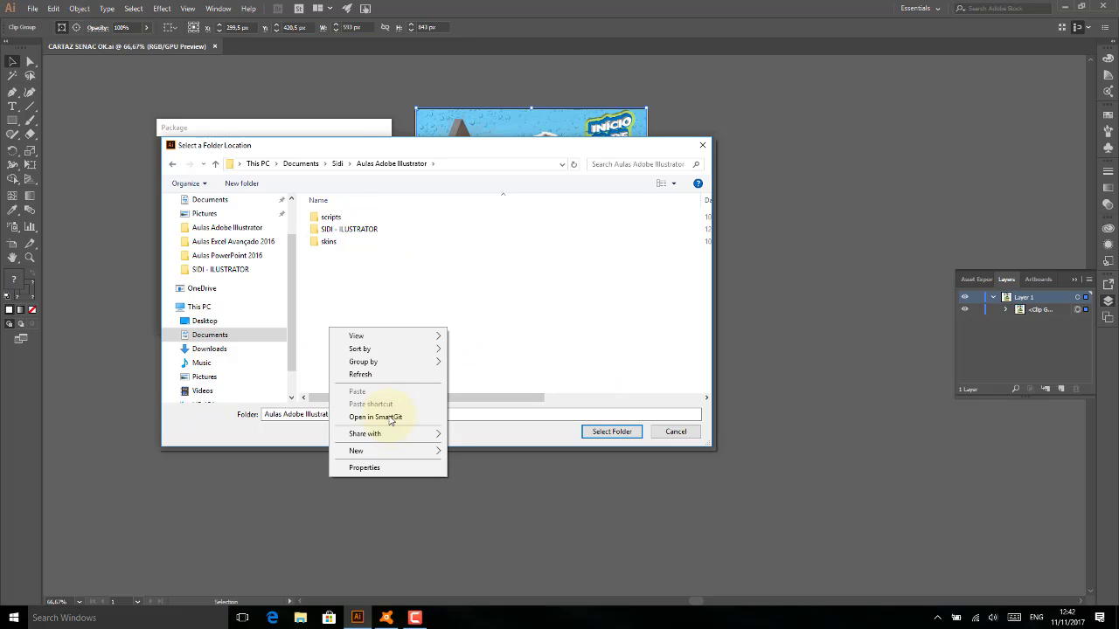
left_click(316, 452)
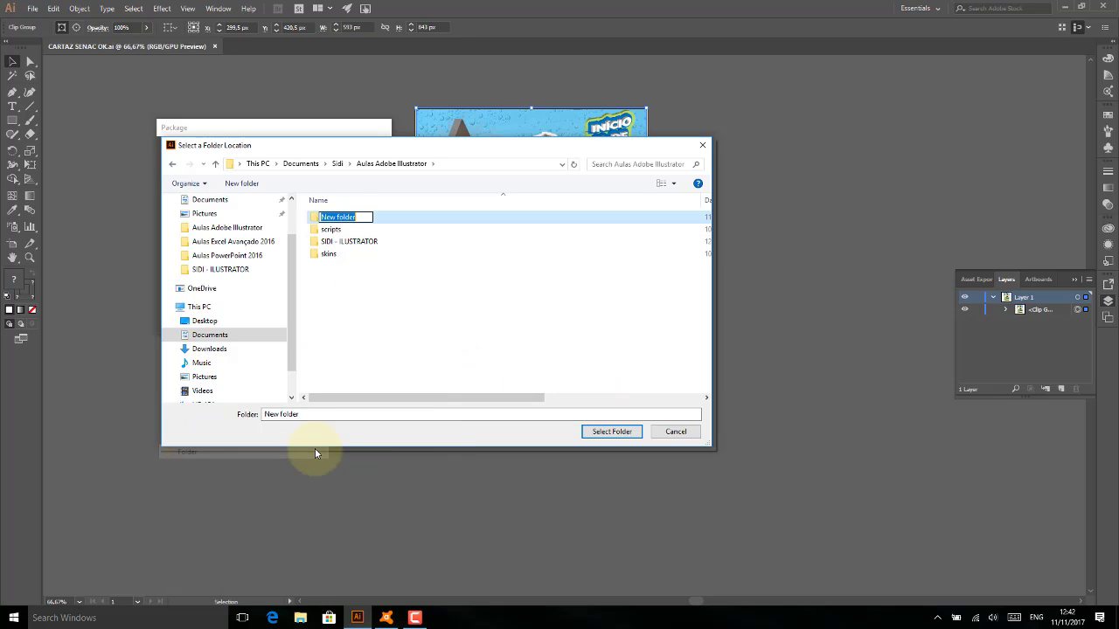
type("CARTAZ SENAC")
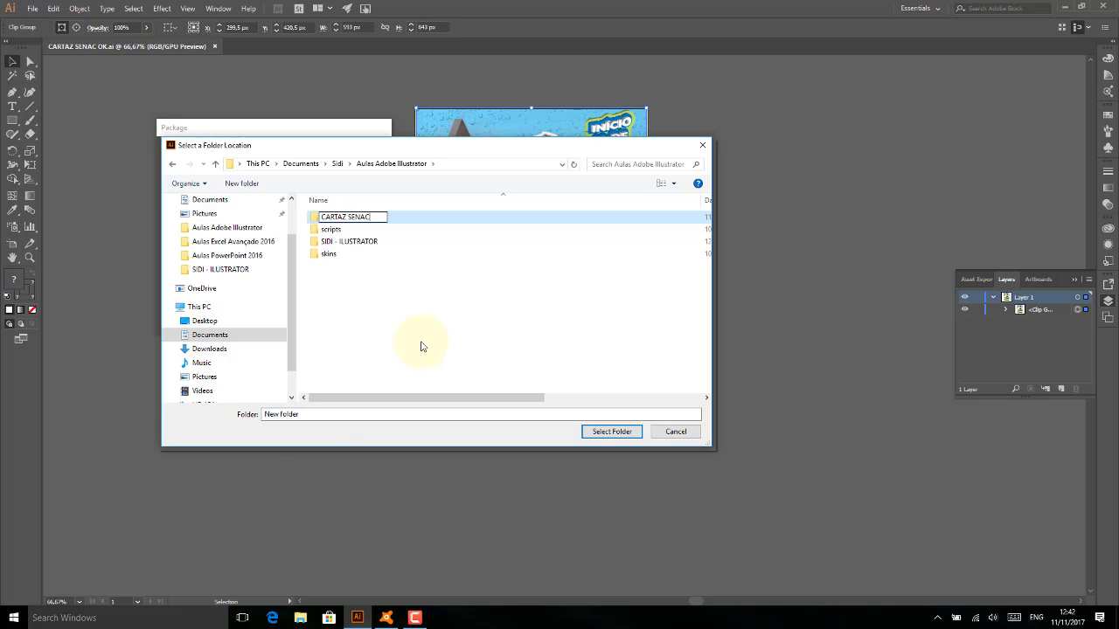
type(" COMPLETO")
key("Return")
double_click(313, 221)
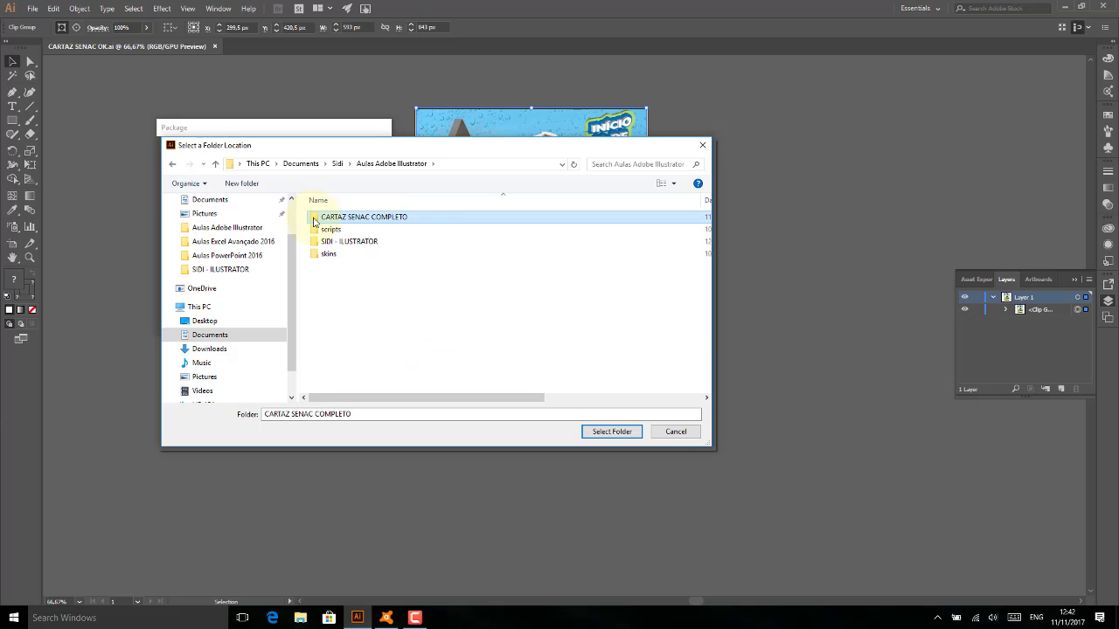
left_click(611, 431)
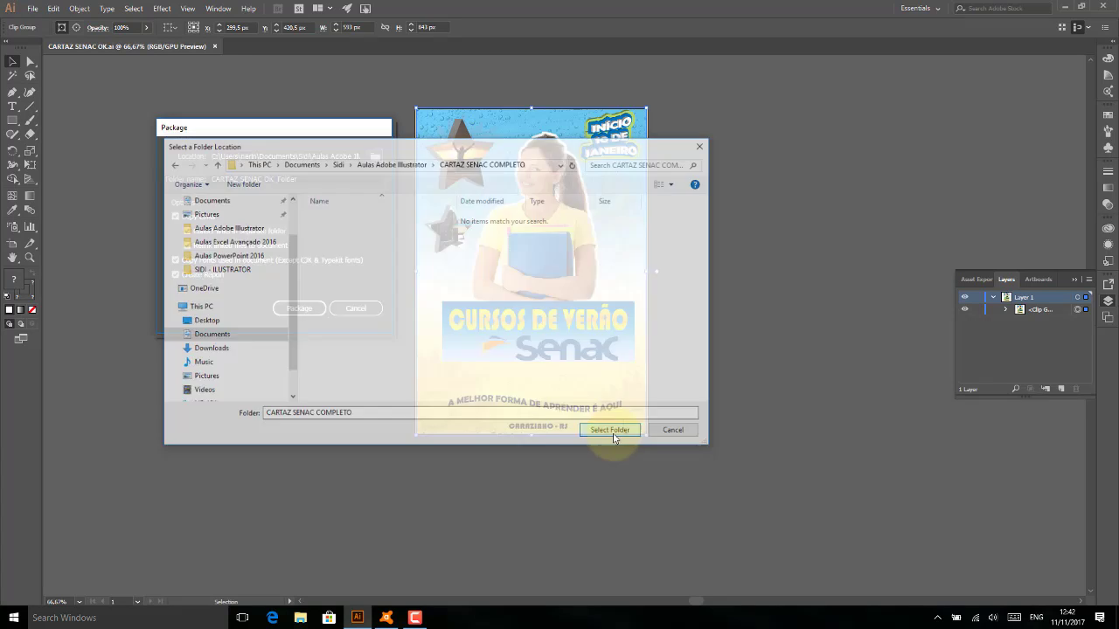
left_click(341, 177)
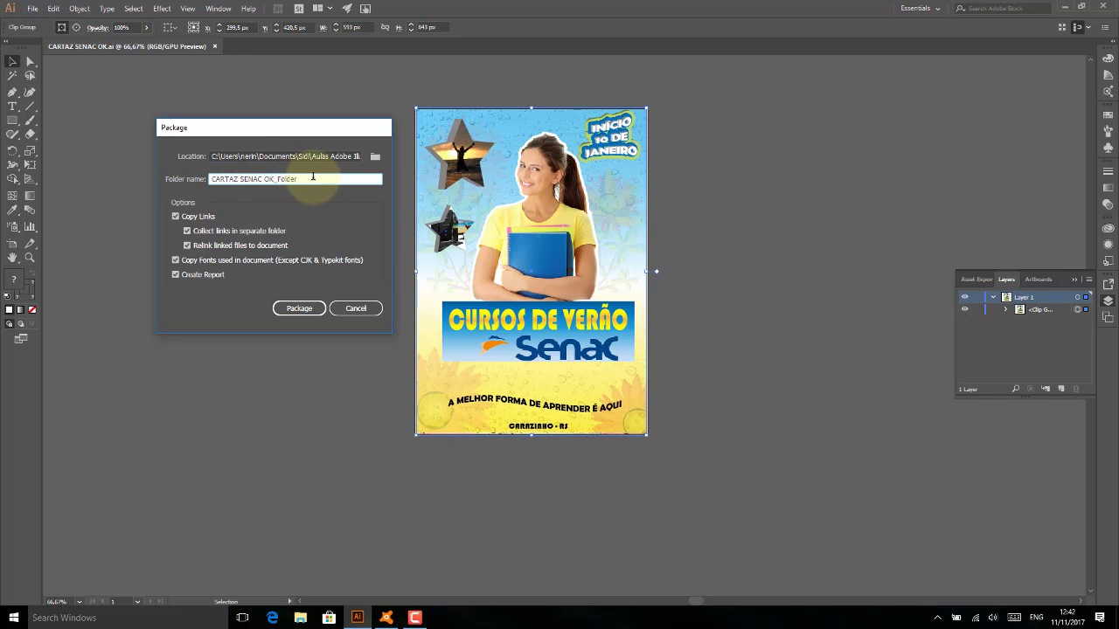
Run the package into CARTAZ SENAC OK_Folder, bringing up the font copying restrictions warning.
left_click_drag(250, 128, 258, 109)
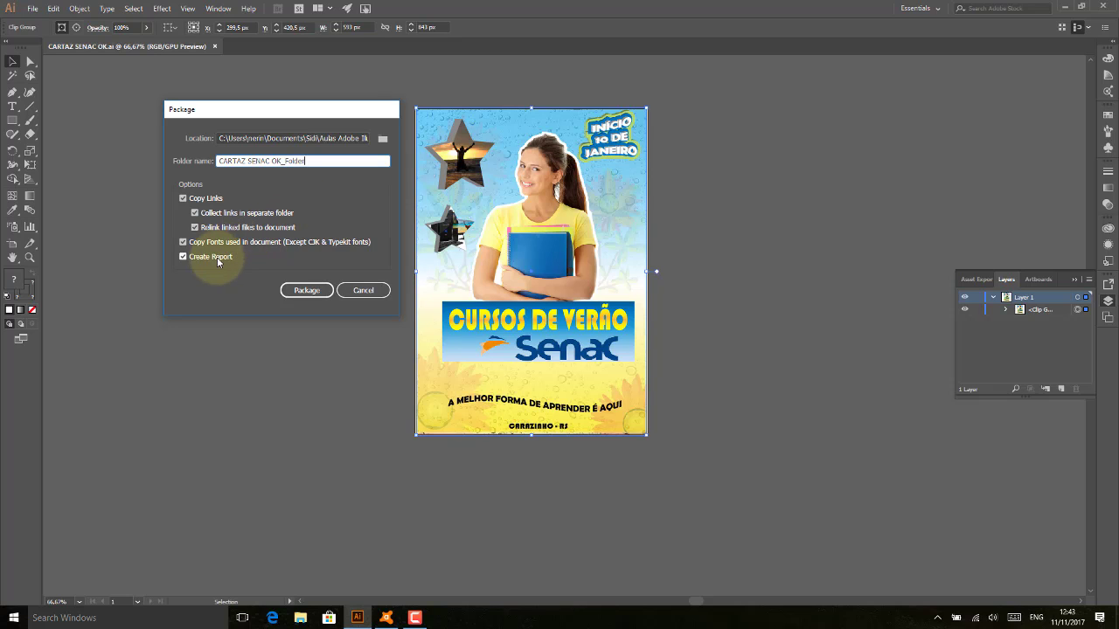
left_click(305, 290)
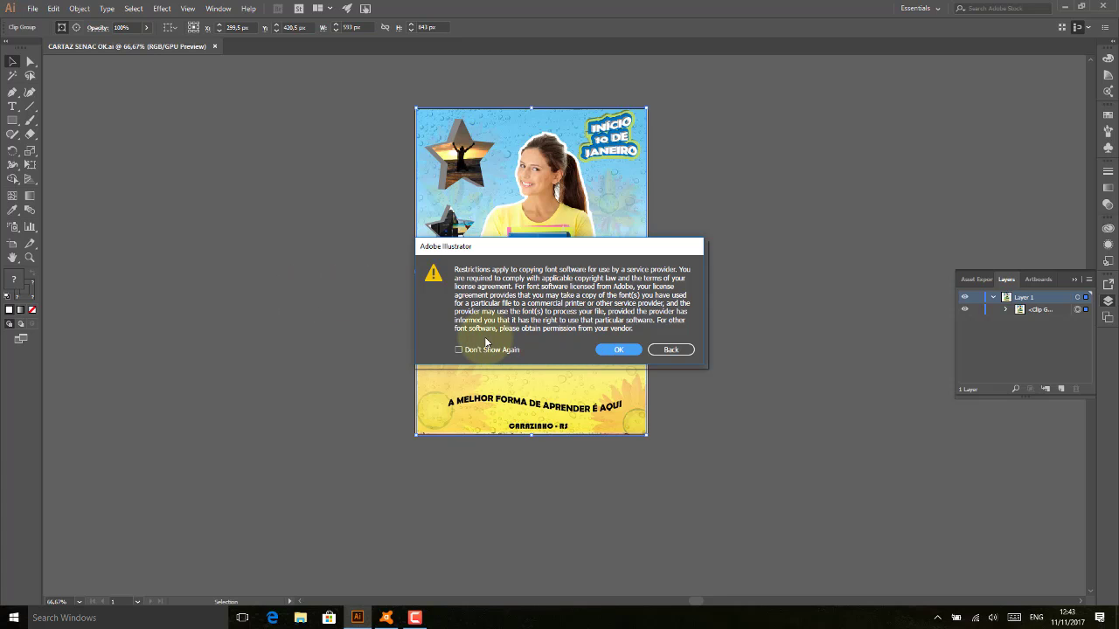
Accept the font restrictions warning and show the finished package folder with Fonts, Links and report.
left_click(618, 350)
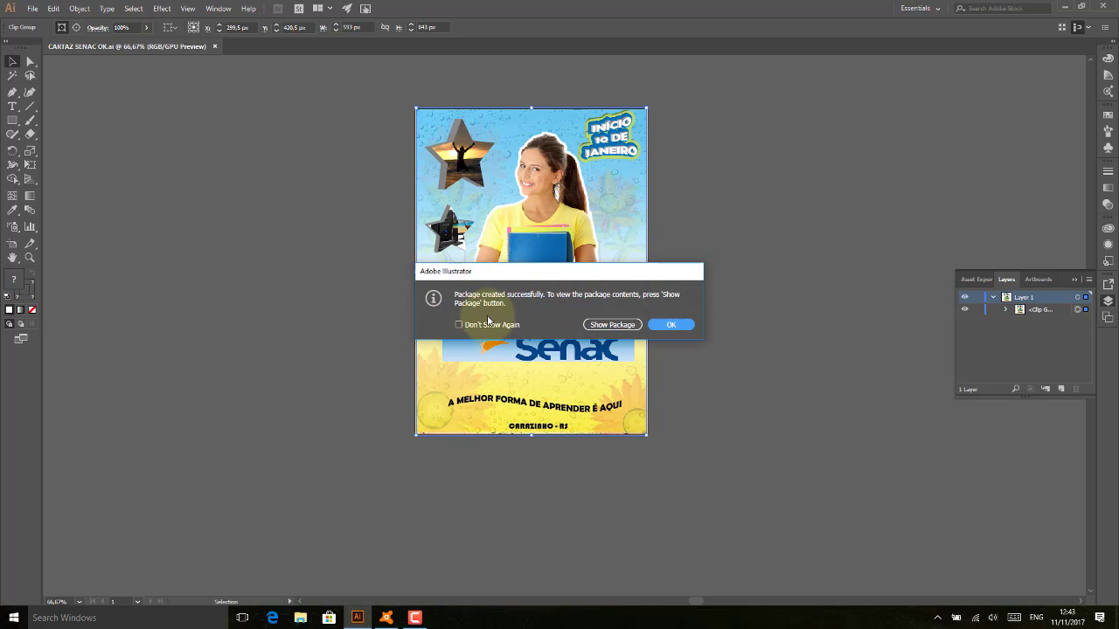
left_click(613, 326)
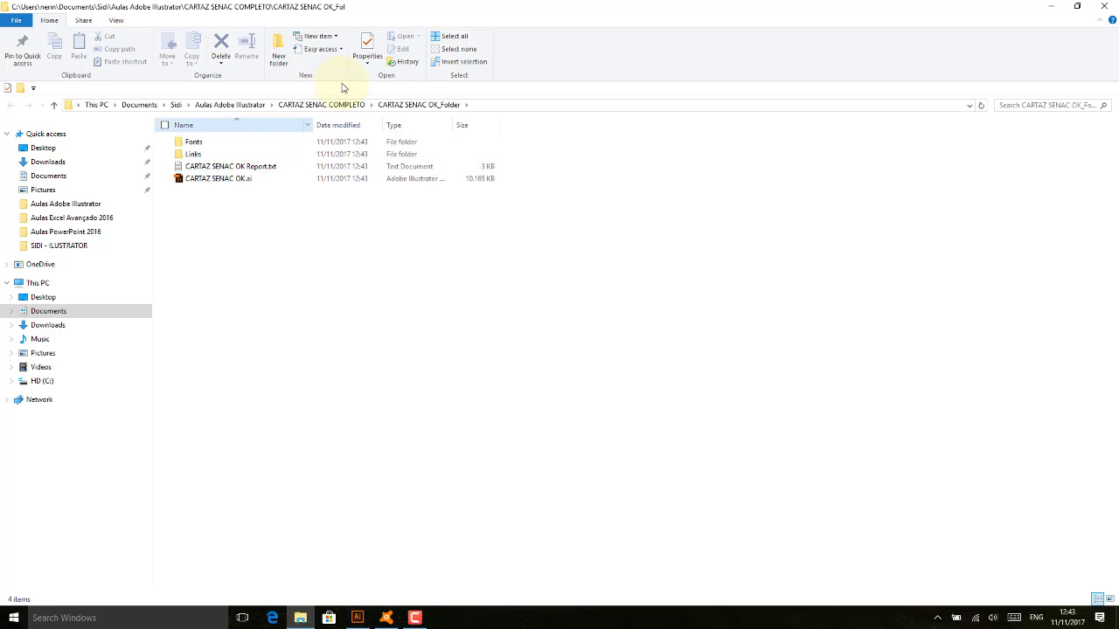
left_click(241, 106)
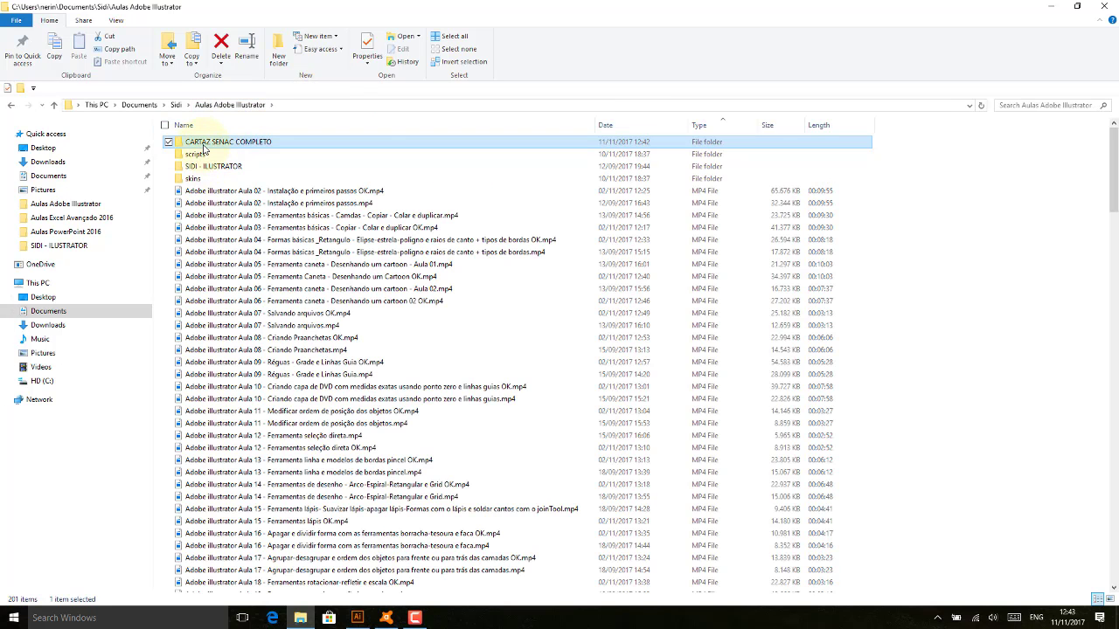
double_click(204, 144)
double_click(204, 142)
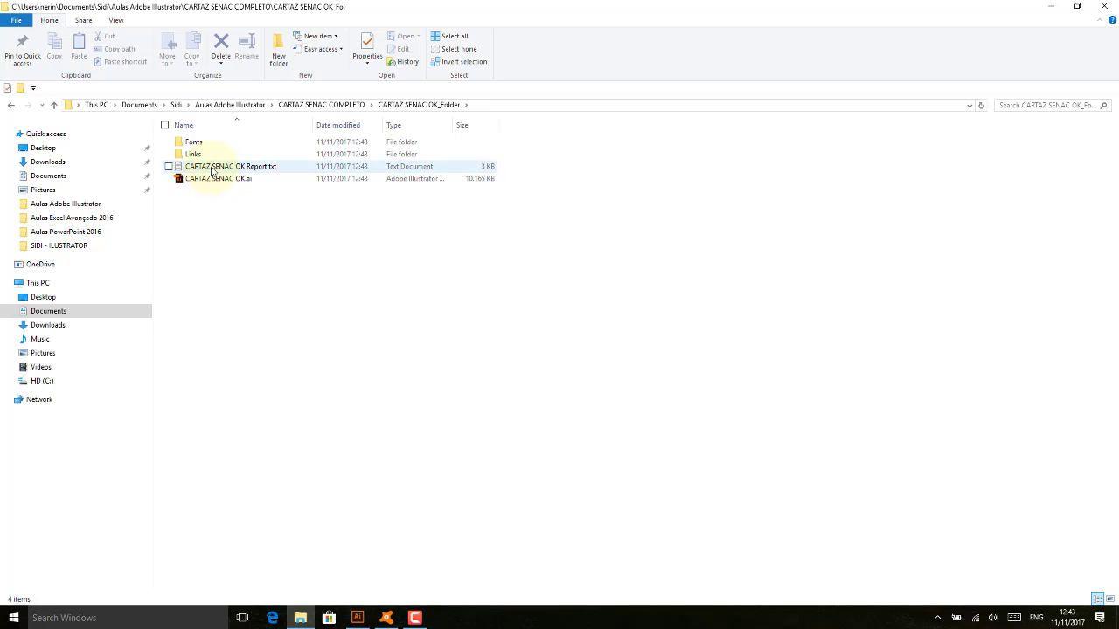
mouse_move(223, 167)
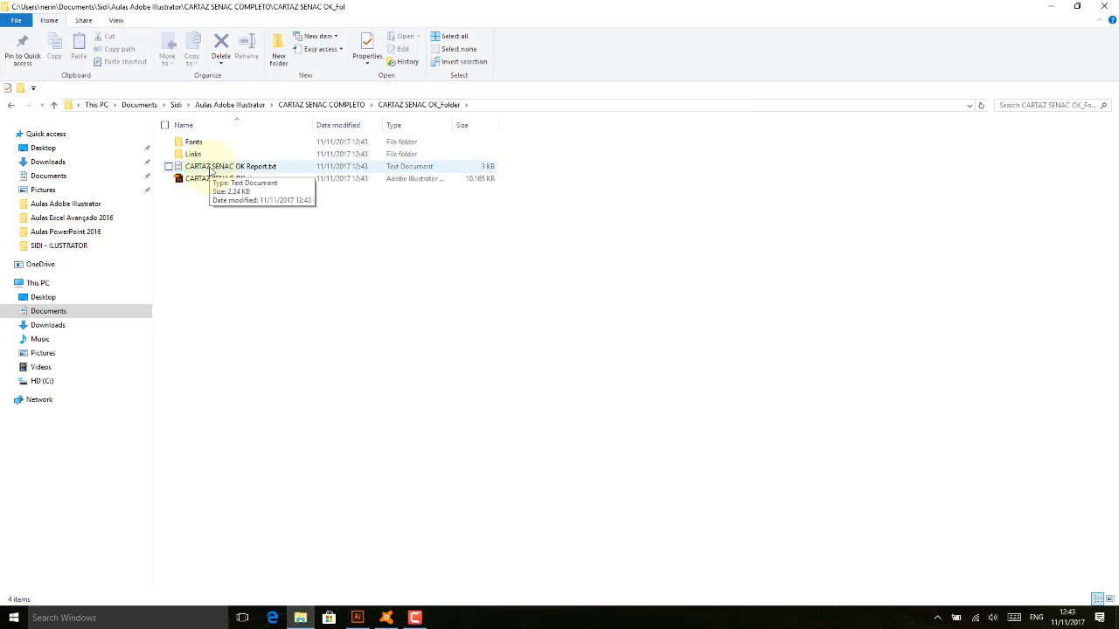
double_click(210, 169)
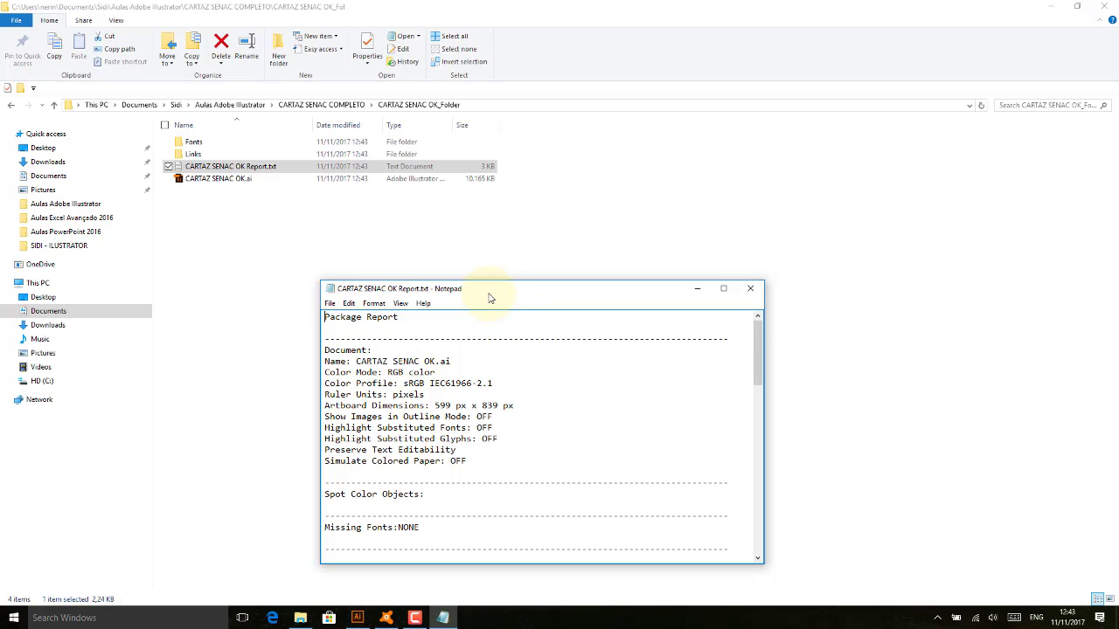
left_click_drag(490, 298, 484, 233)
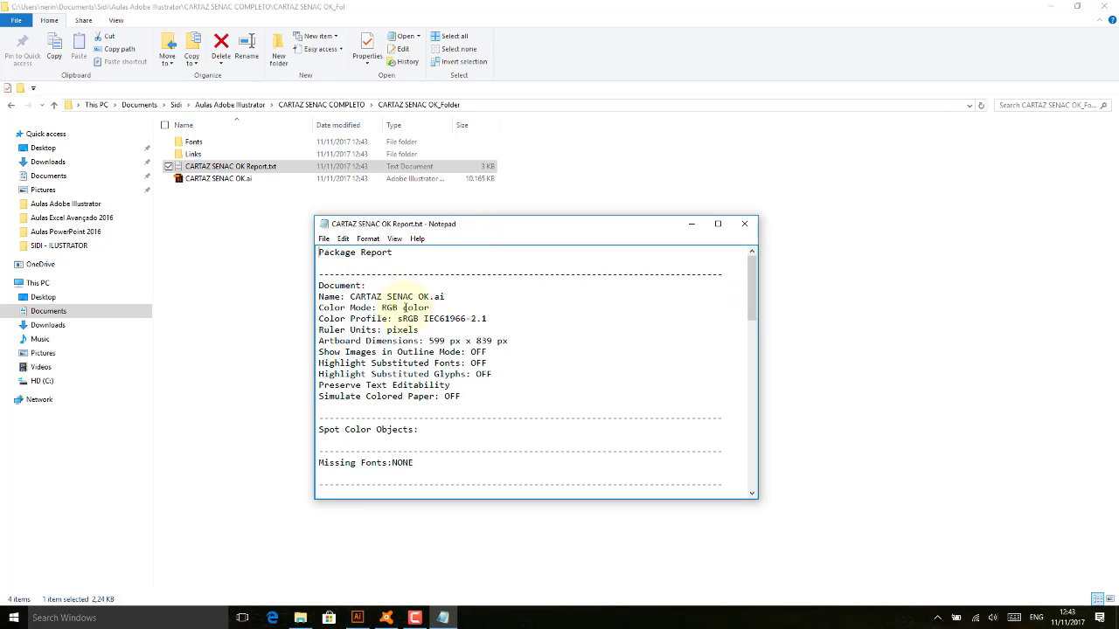
left_click_drag(418, 308, 377, 308)
left_click_drag(493, 228, 491, 208)
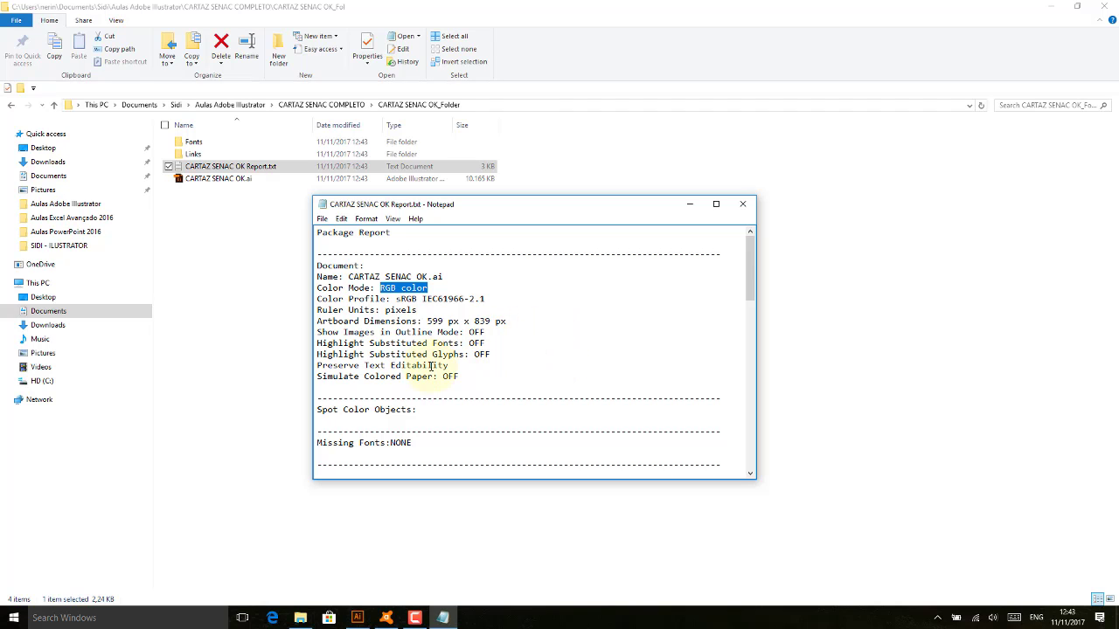
left_click(742, 204)
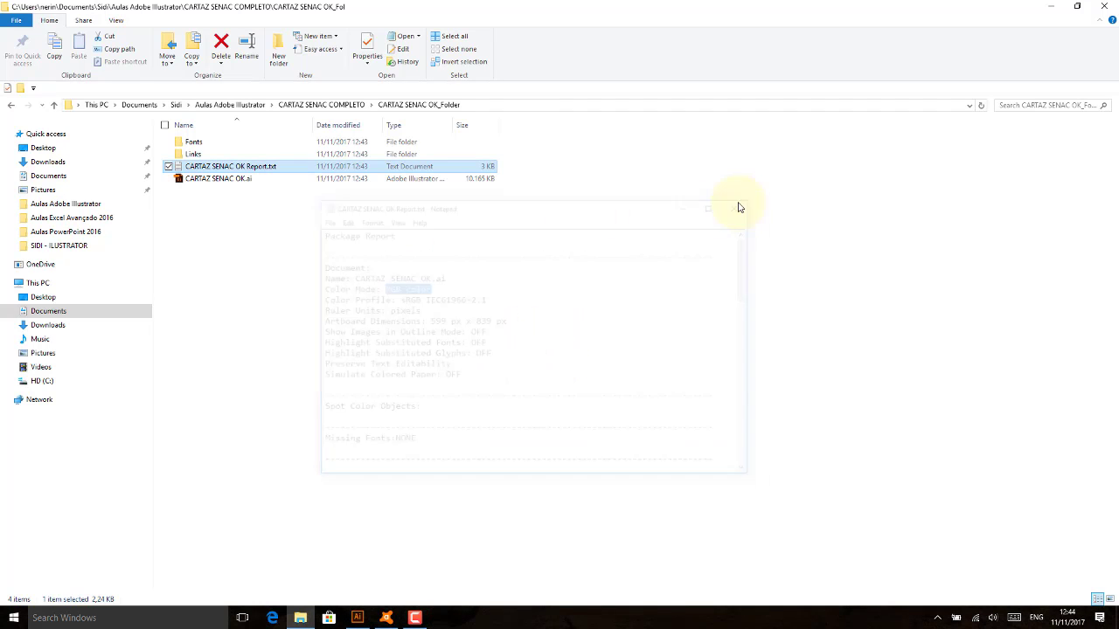
Check the three images in the package's Links folder, then return to the poster in Illustrator.
left_click(232, 180)
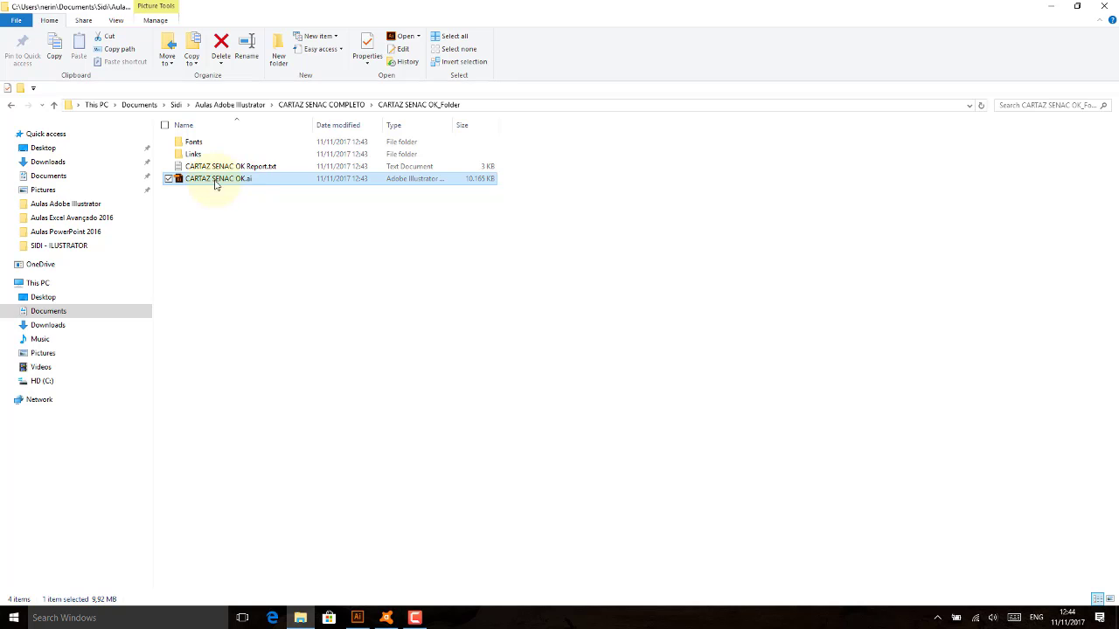
double_click(201, 155)
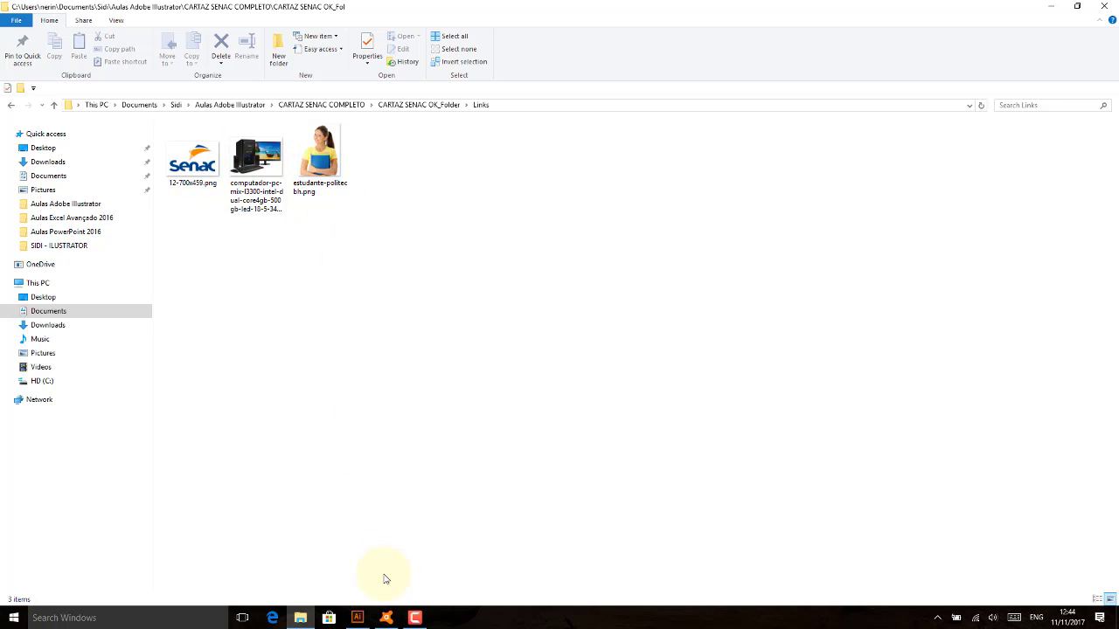
left_click(369, 620)
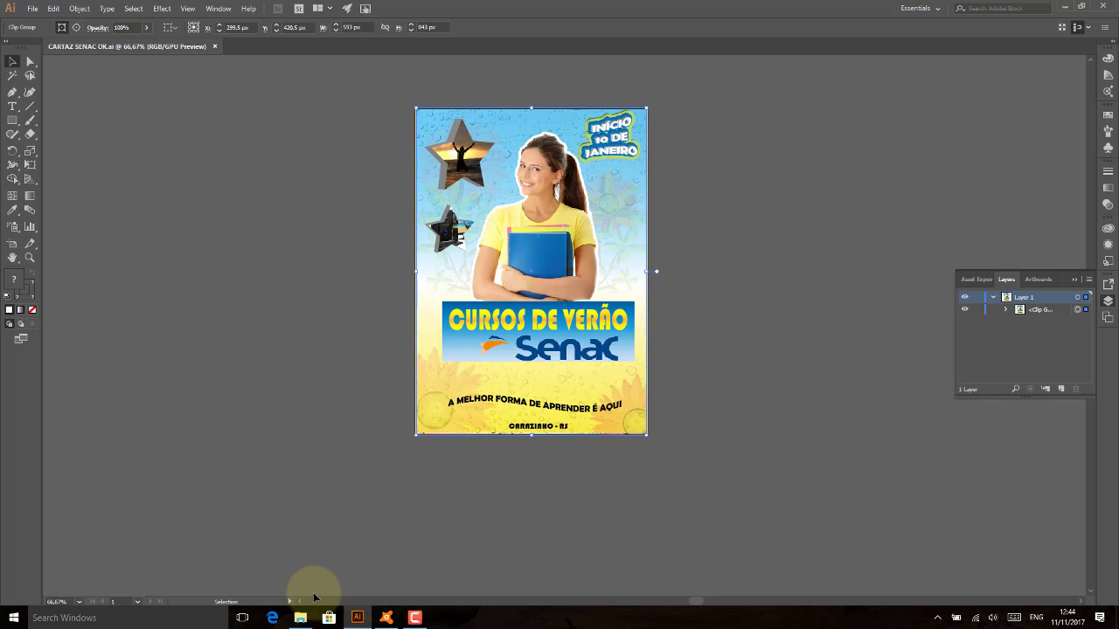
Switch between Illustrator and the Links folder window, ending with File Explorer in front.
left_click(301, 619)
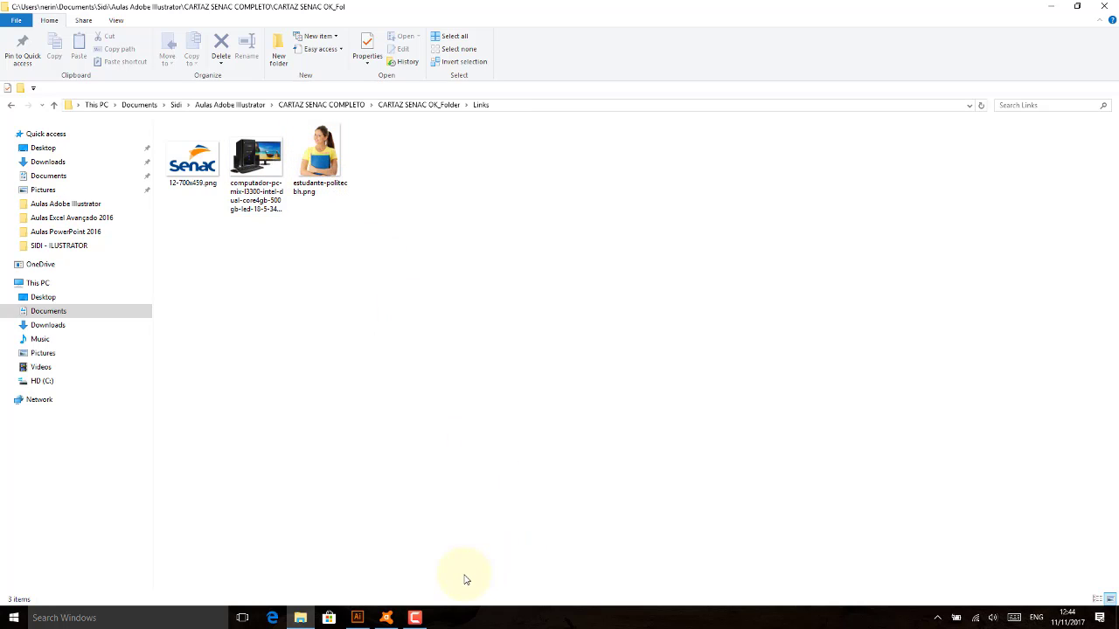
left_click(357, 618)
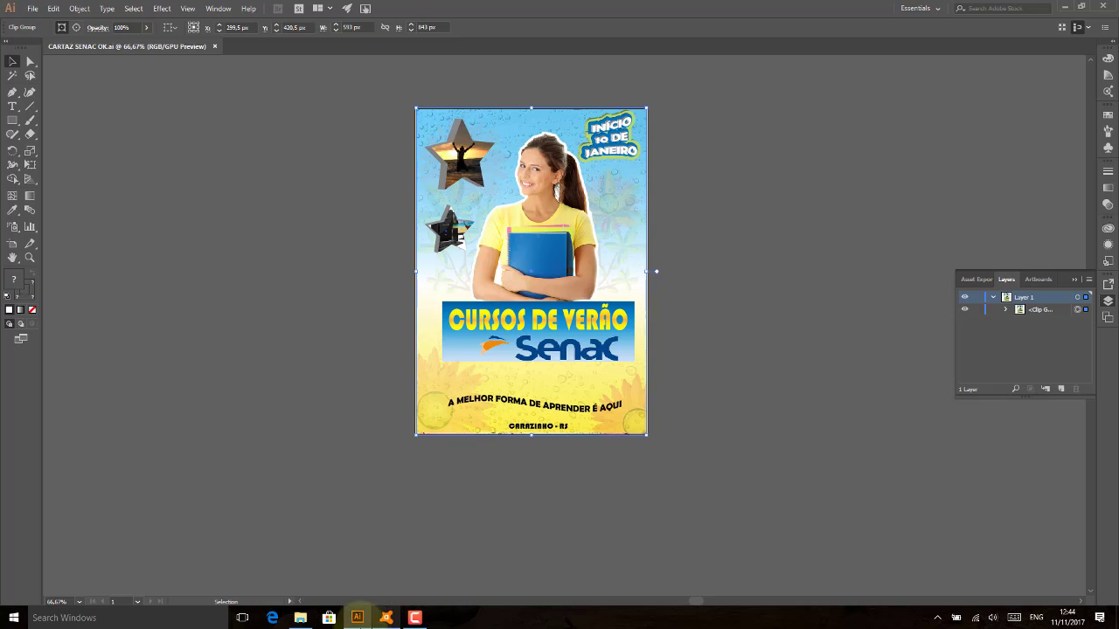
left_click(299, 617)
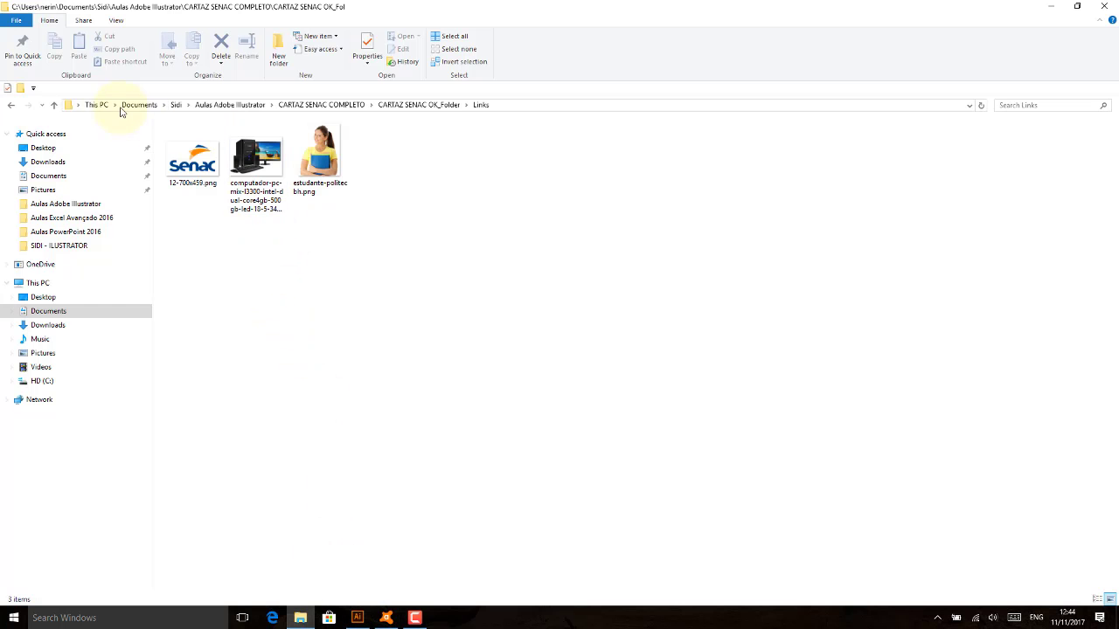
Navigate into CARTAZ SENAC OK_Folder's Fonts folder to check its two TTF fonts, then return to Illustrator.
left_click(326, 106)
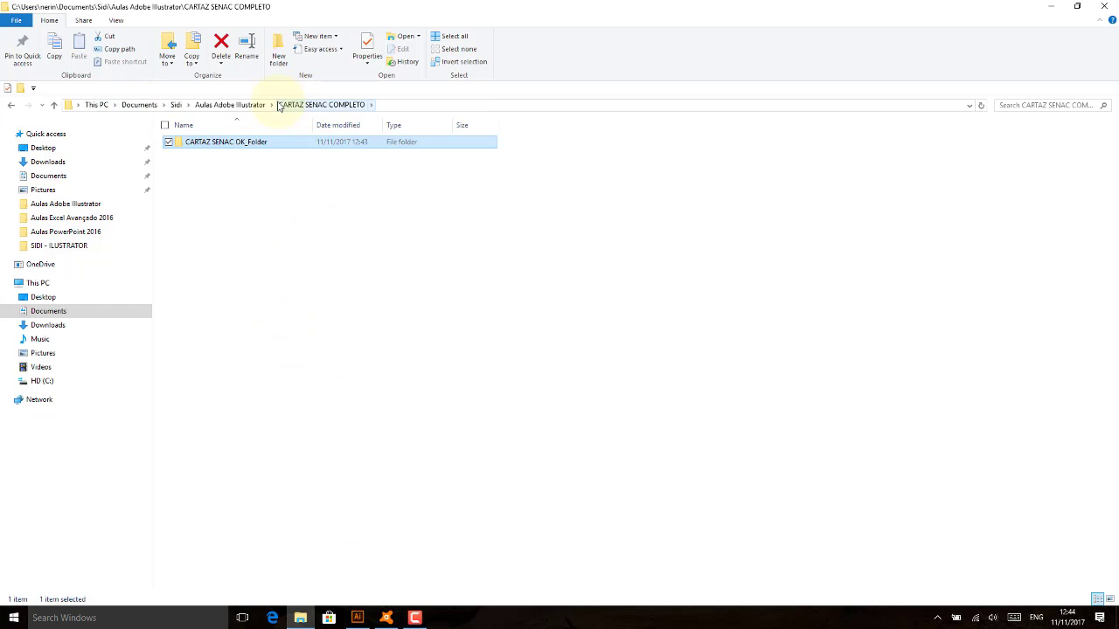
left_click(230, 105)
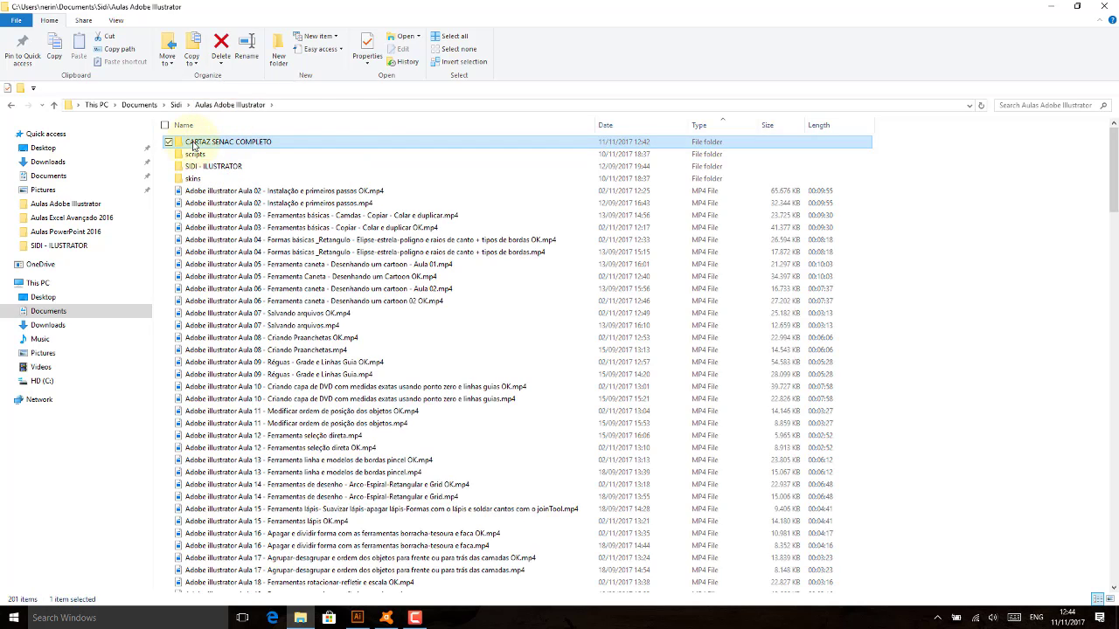
double_click(191, 141)
double_click(193, 142)
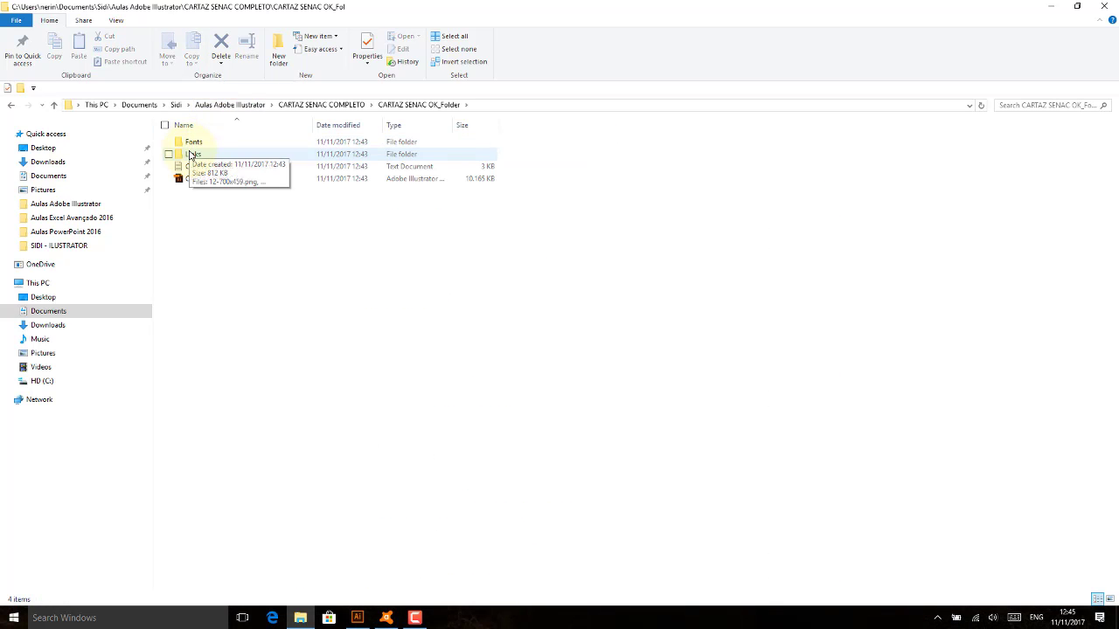
left_click(195, 145)
double_click(196, 149)
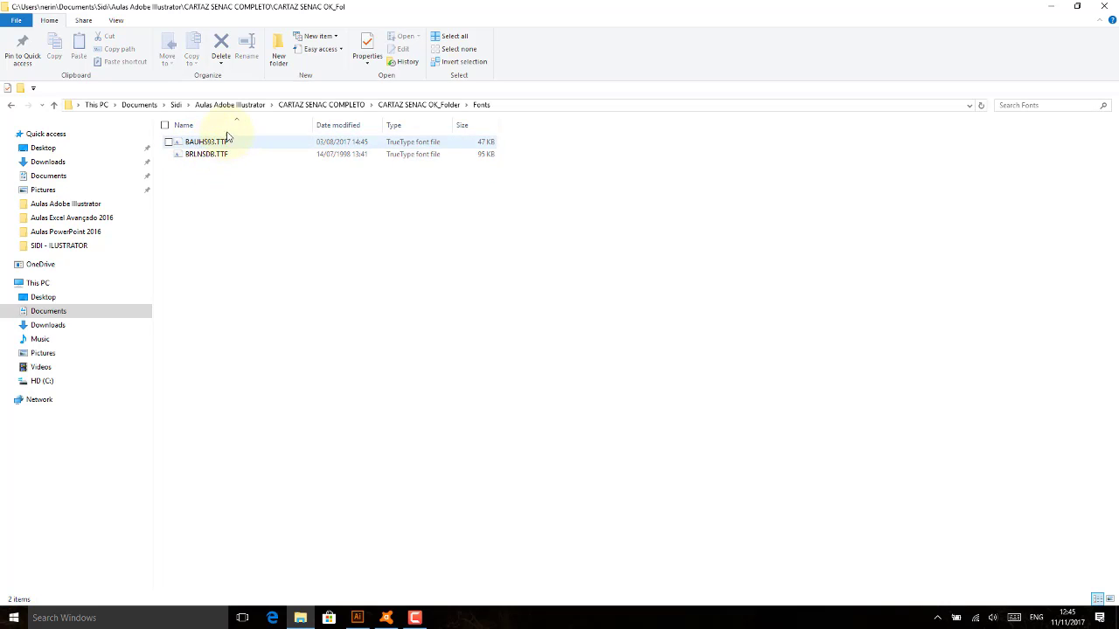
left_click(357, 617)
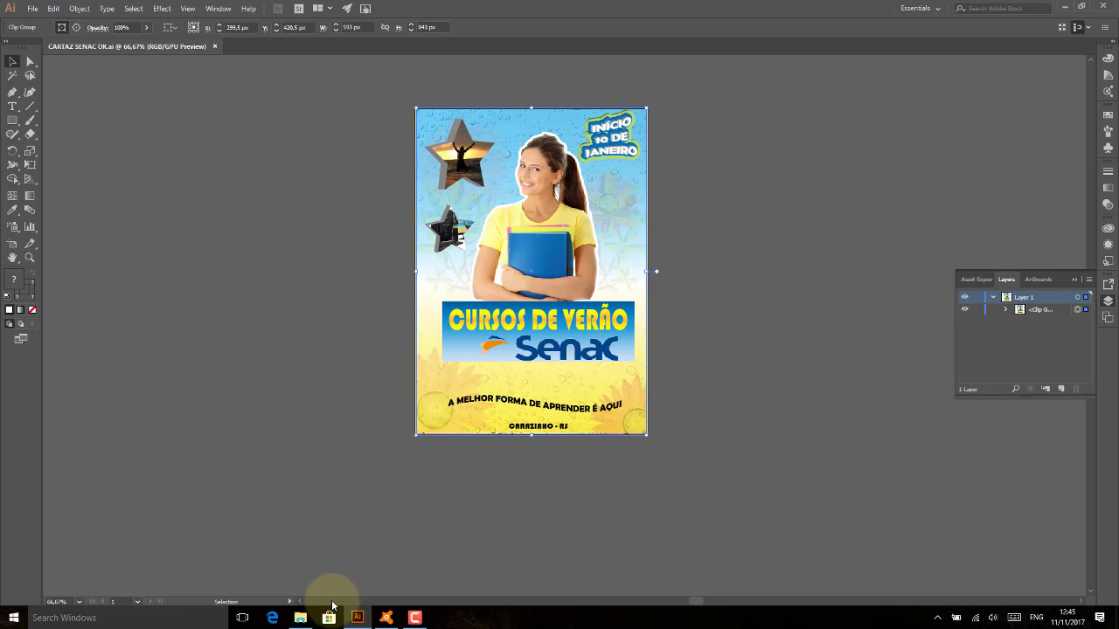
Bring File Explorer back to CARTAZ SENAC COMPLETO with its CARTAZ SENAC OK_Folder package selected.
left_click(300, 618)
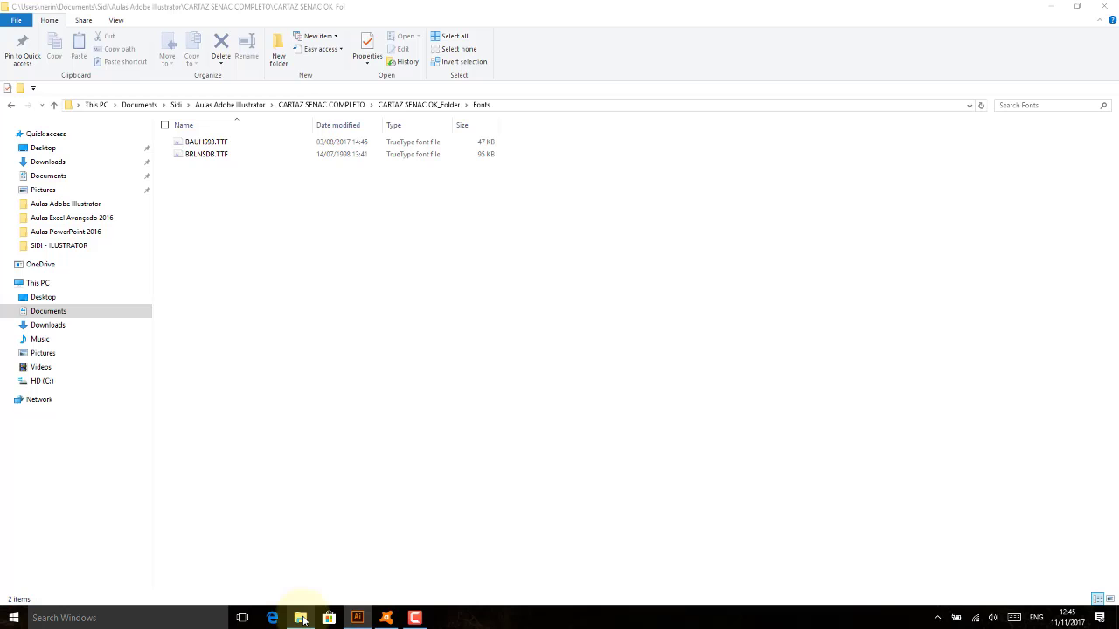
left_click(313, 105)
double_click(201, 145)
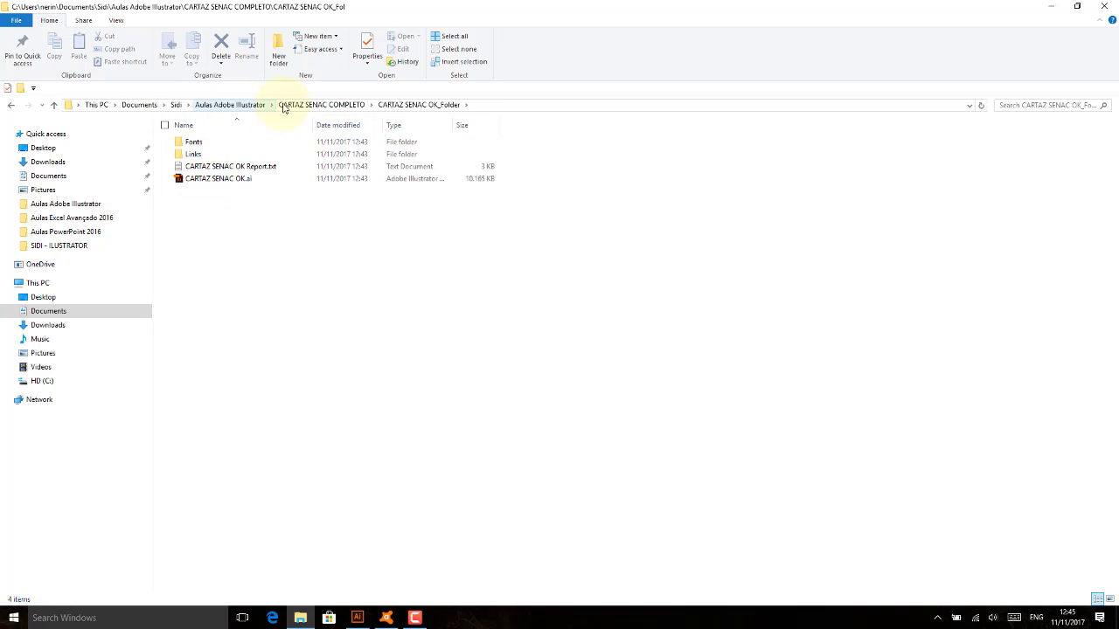
left_click(315, 105)
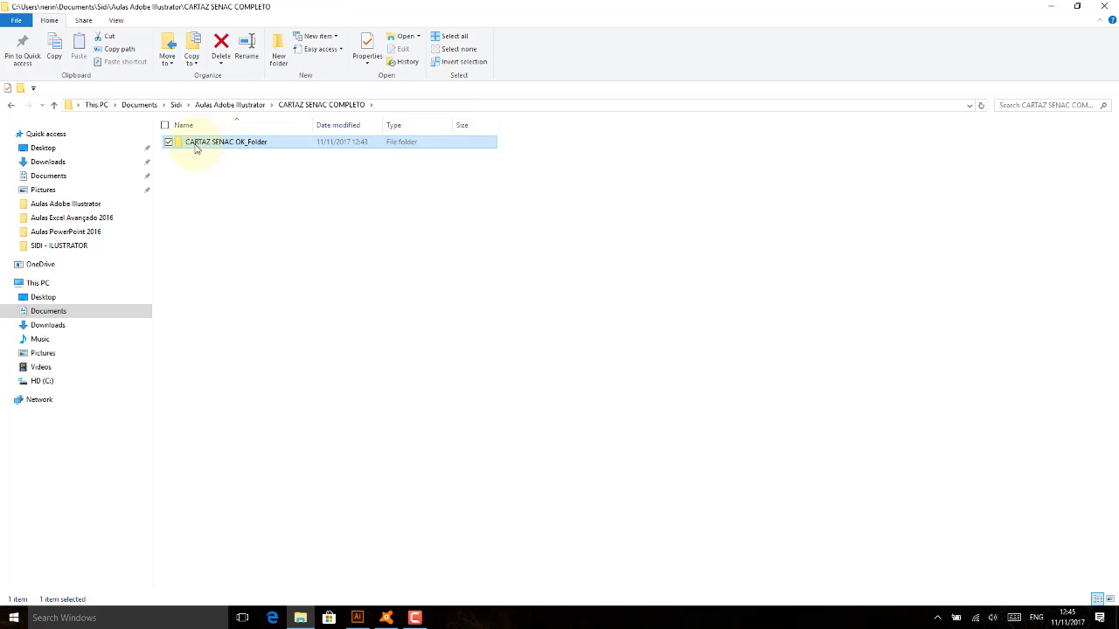
right_click(196, 149)
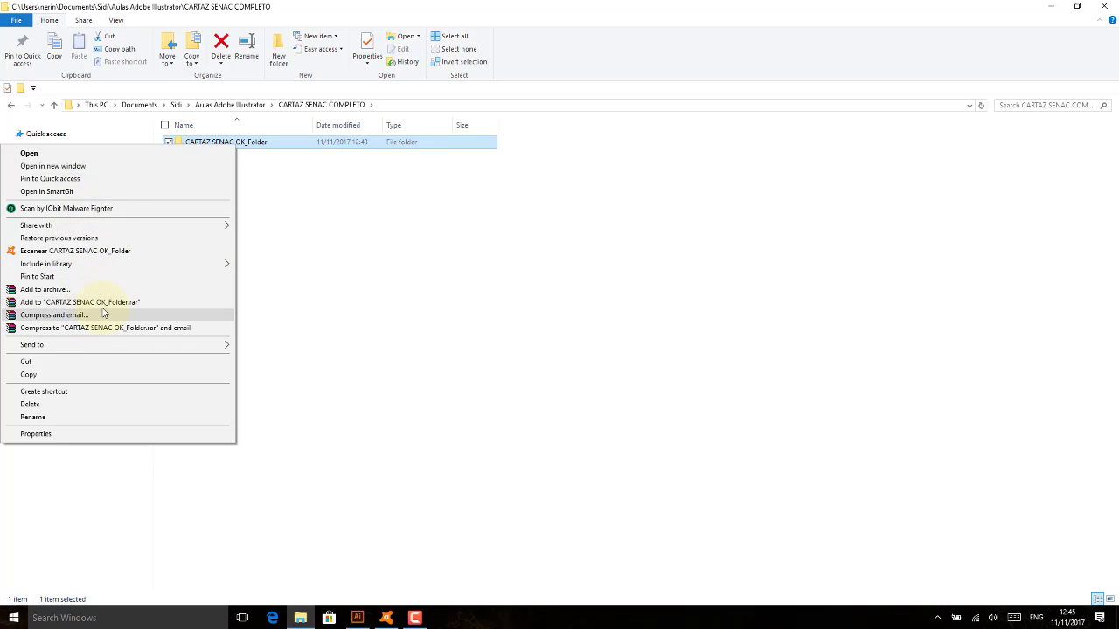
left_click(335, 272)
left_click(238, 148)
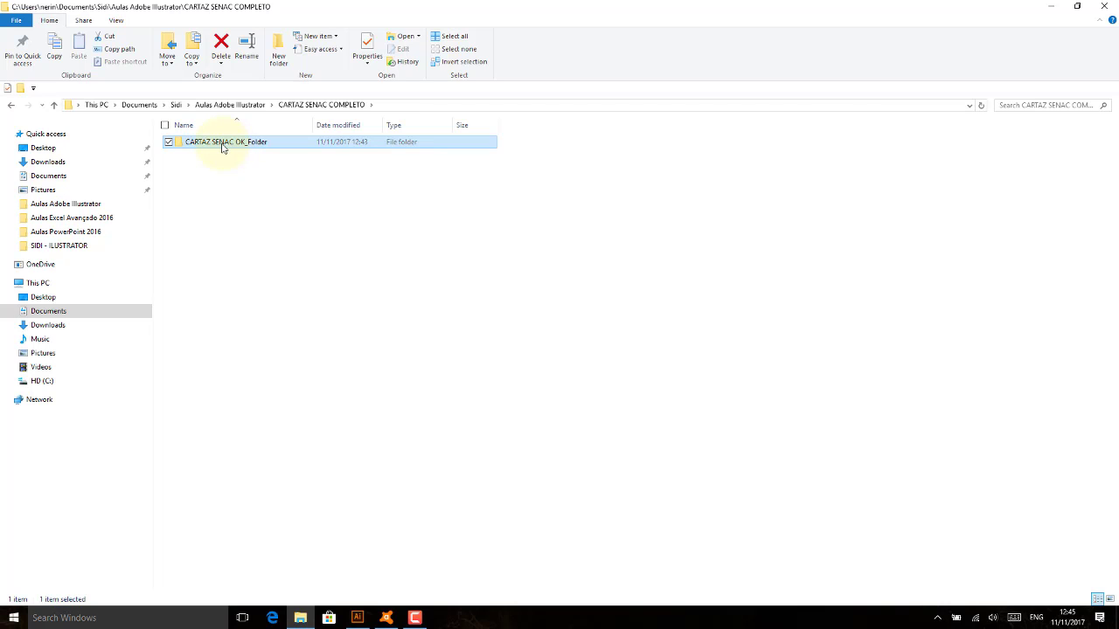
Check CARTAZ SENAC OK_Folder's .ai file and Links images, then return to the poster in Illustrator.
double_click(222, 148)
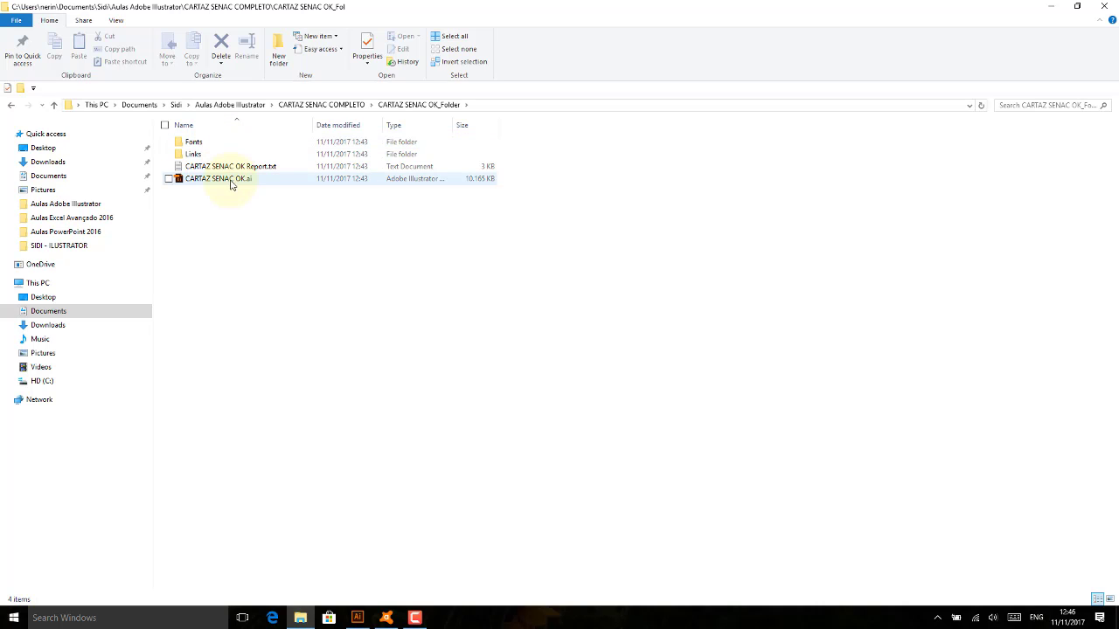
left_click(230, 183)
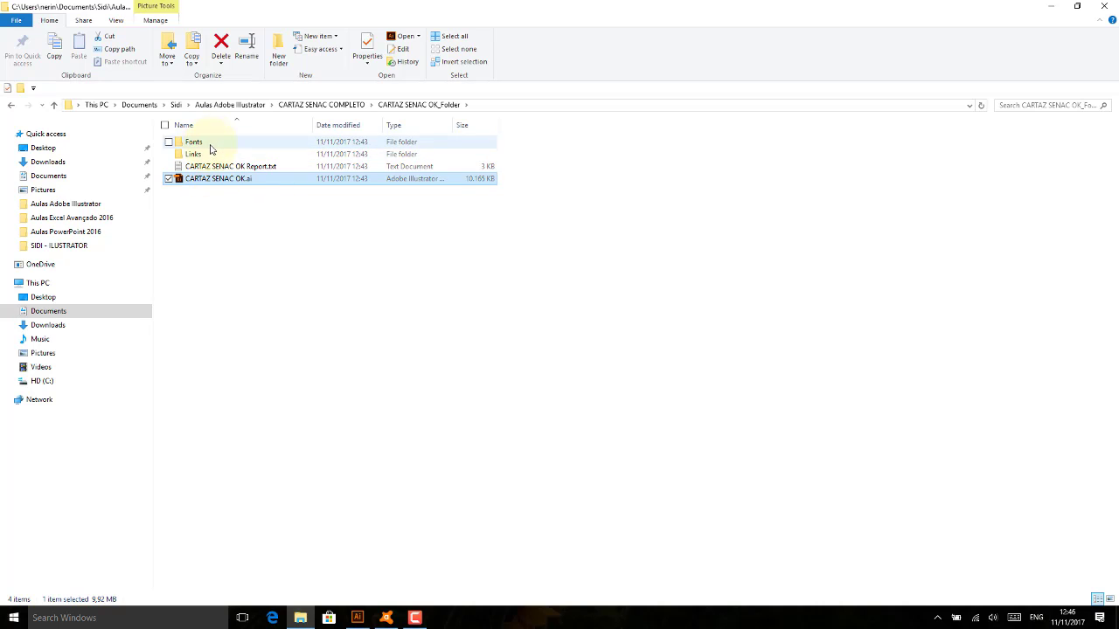
double_click(206, 155)
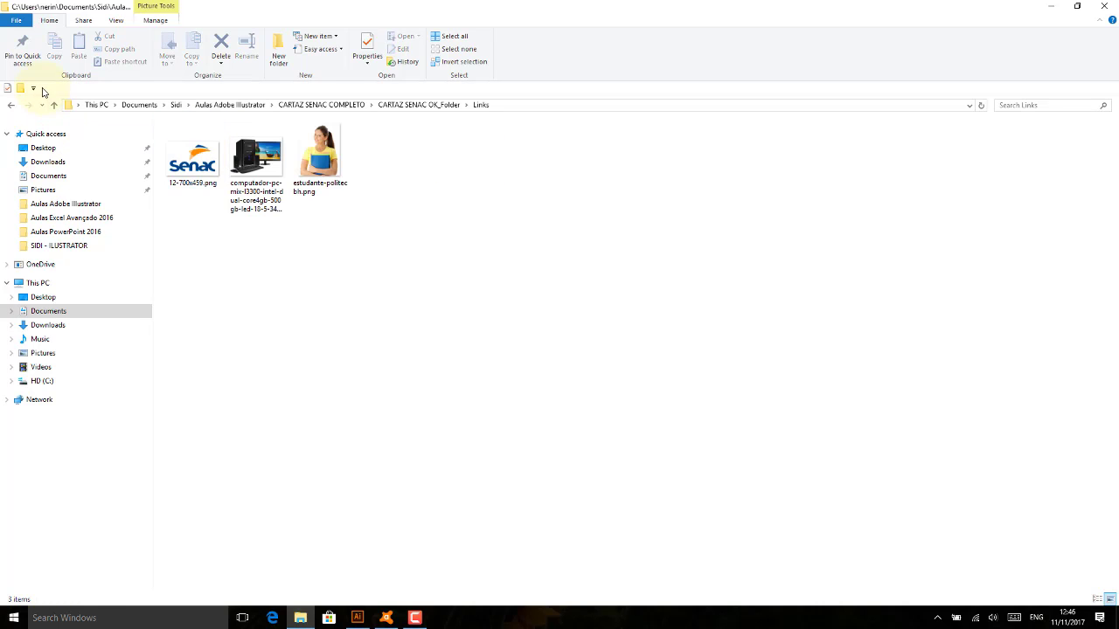
left_click(12, 107)
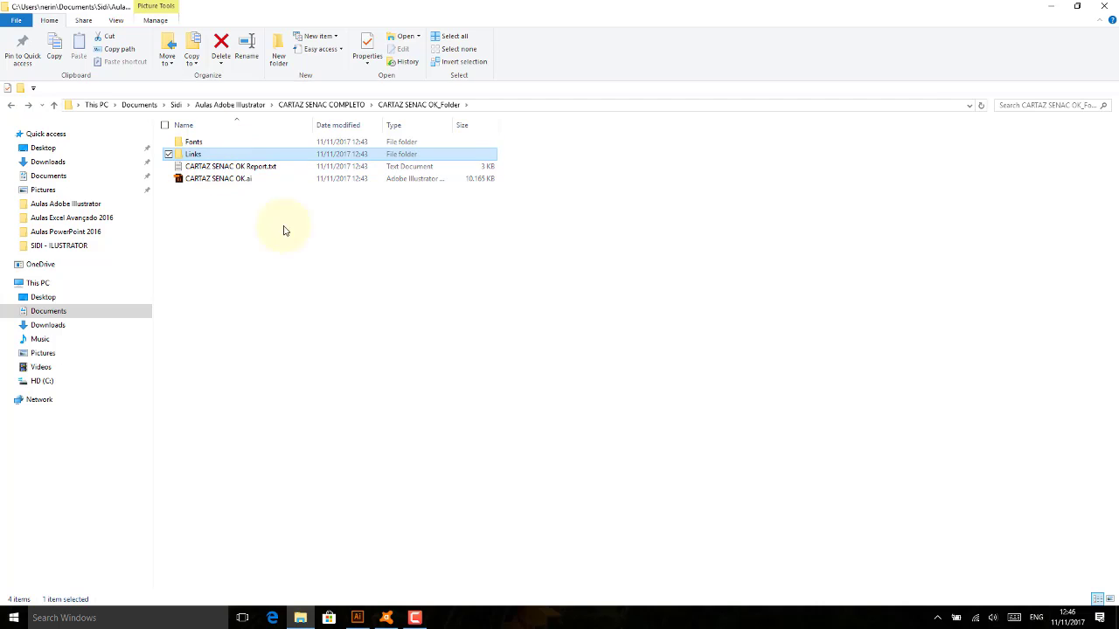
left_click(357, 618)
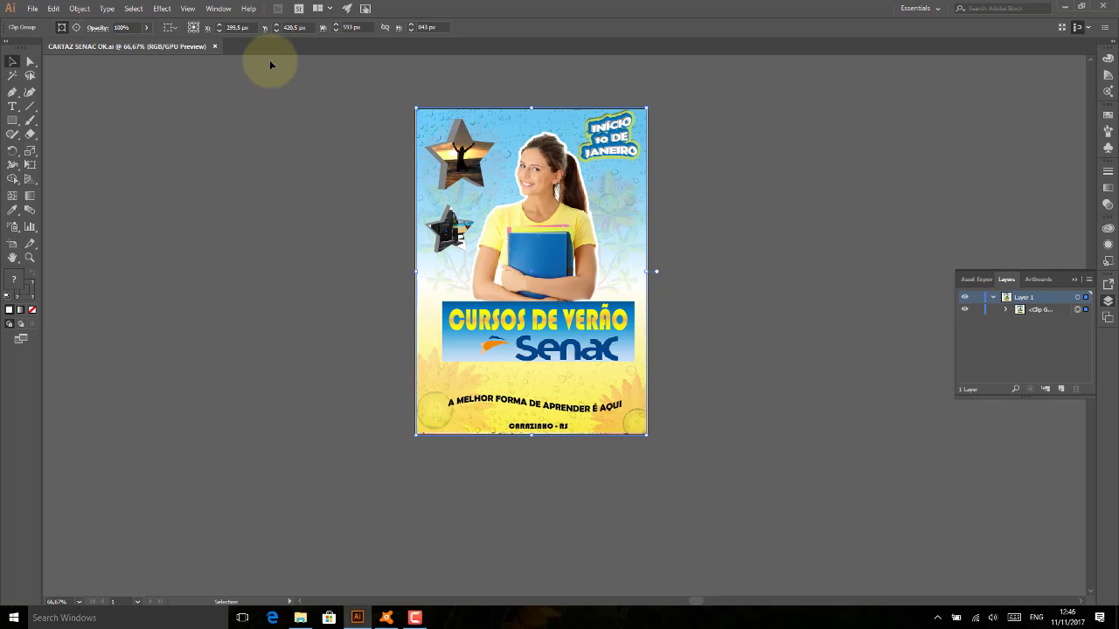
left_click_drag(378, 87, 706, 481)
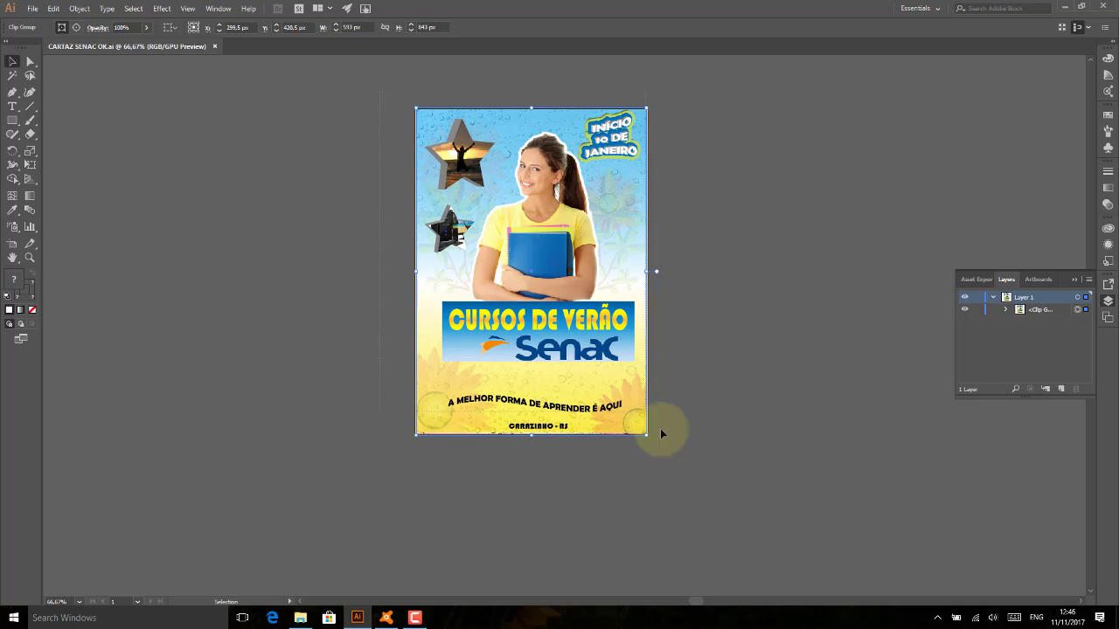